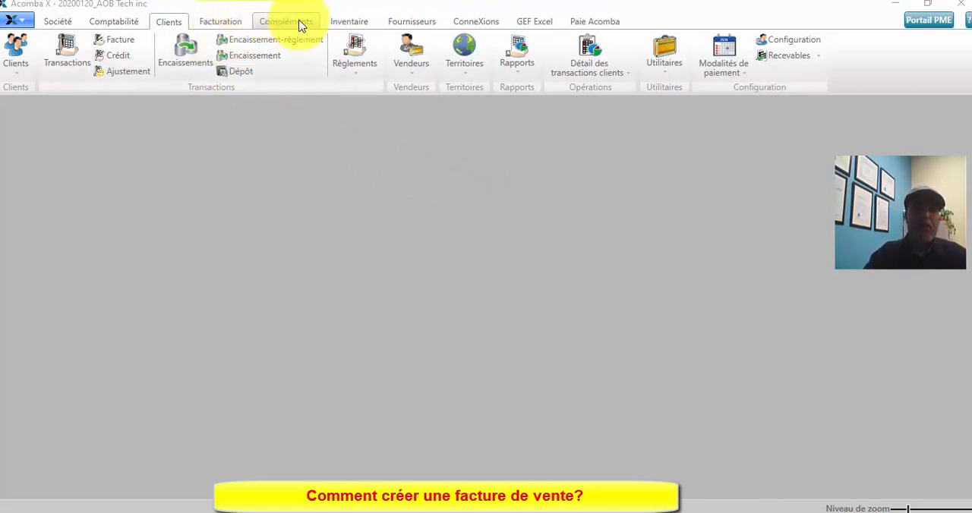
# - Start a new customer order (Commande) and set its date to 2020-01-01
pyautogui.click(218, 24)
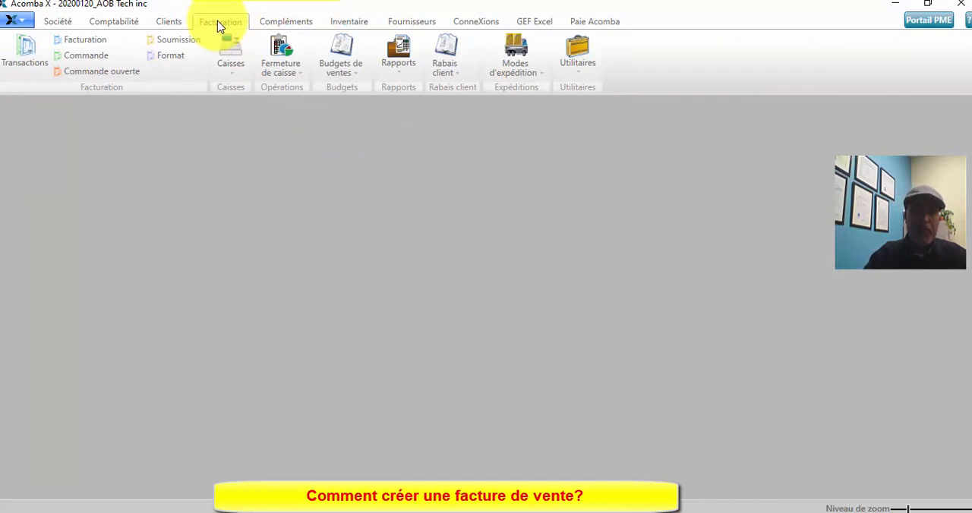
pyautogui.click(73, 55)
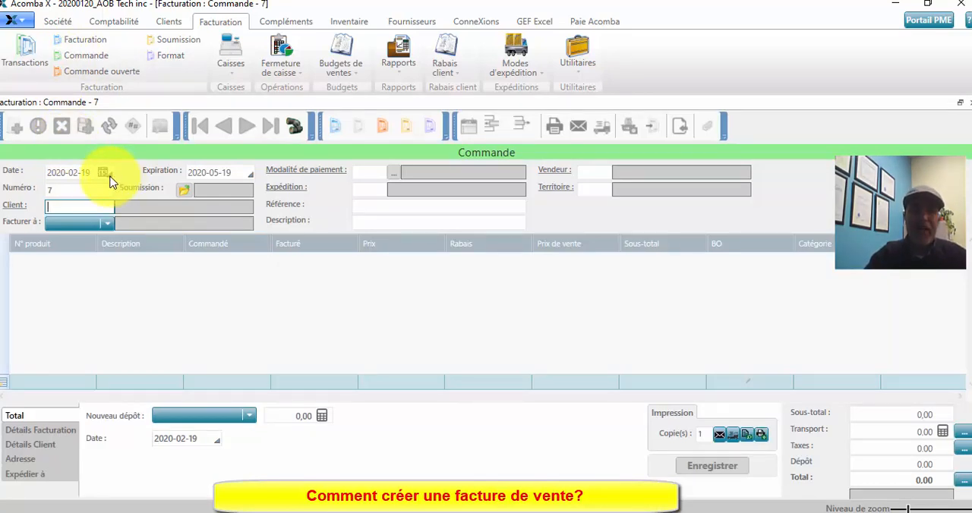
pyautogui.click(108, 177)
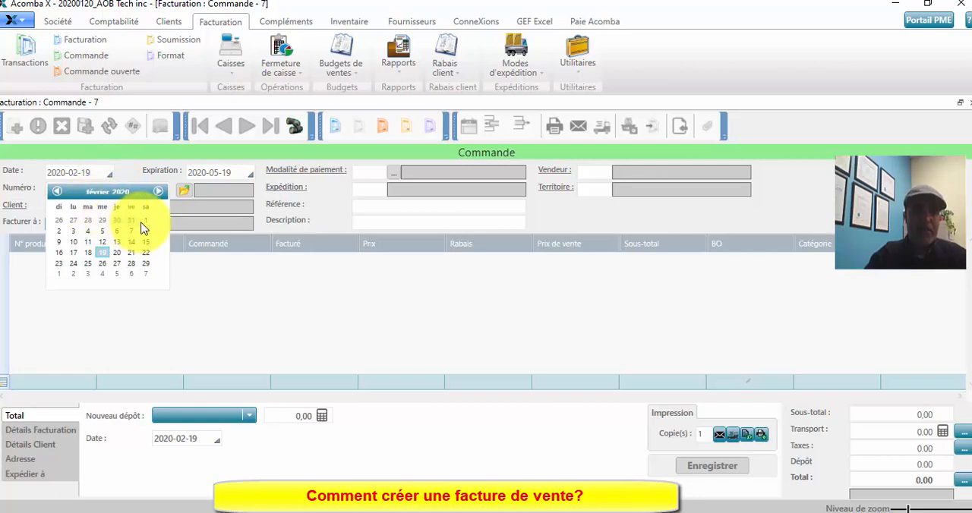
pyautogui.click(57, 191)
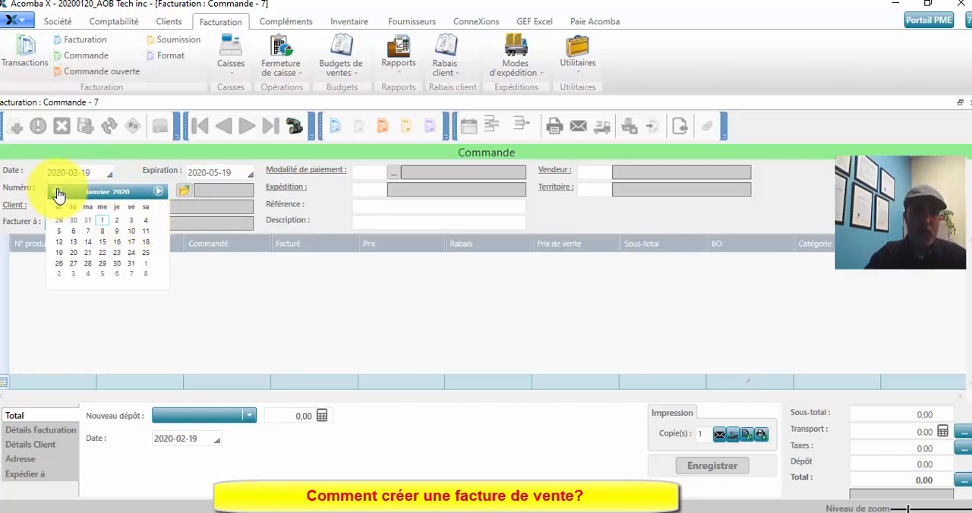
pyautogui.click(104, 219)
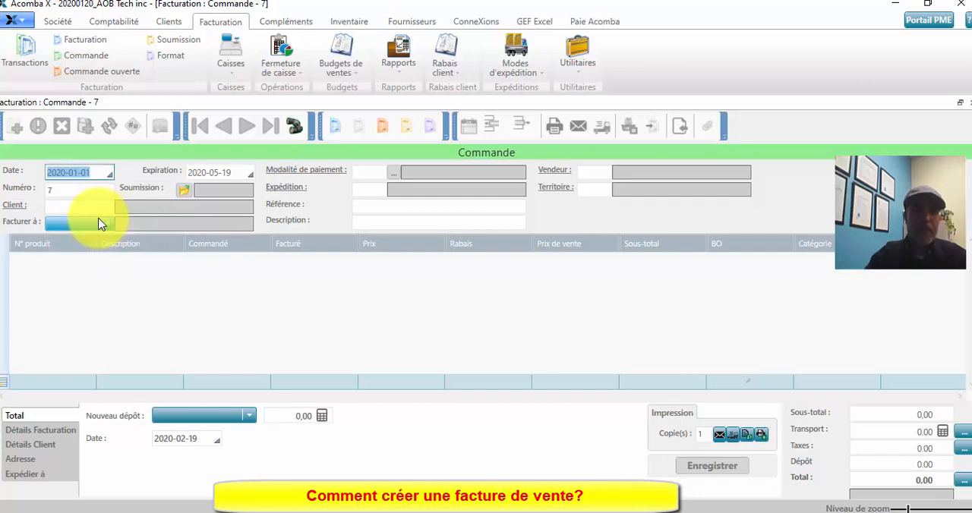
# - Assign the client Power Games inc. to the order from the client list
pyautogui.click(57, 188)
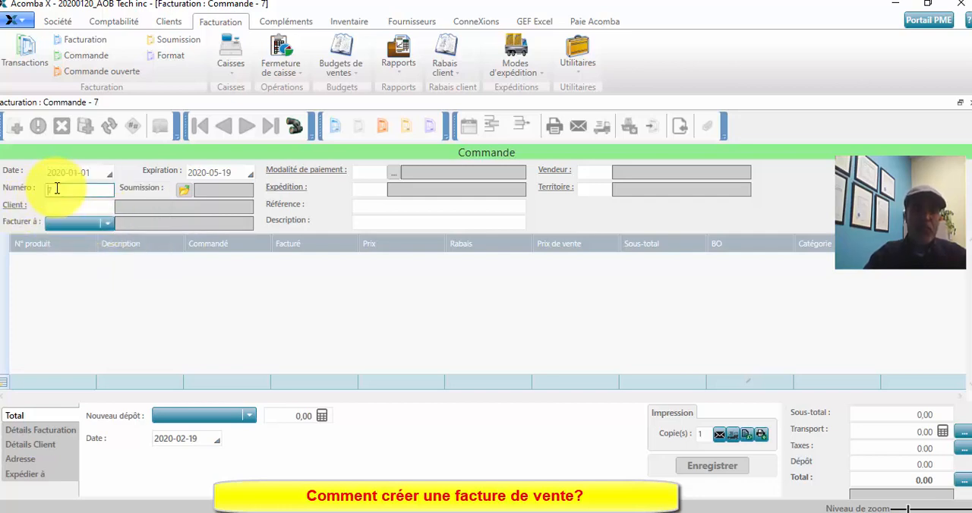
pyautogui.click(15, 215)
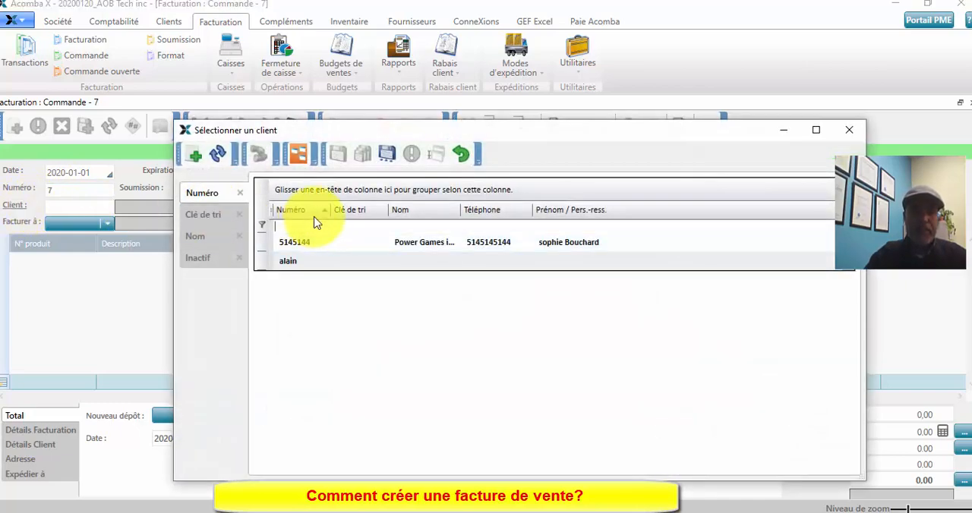
pyautogui.doubleClick(434, 242)
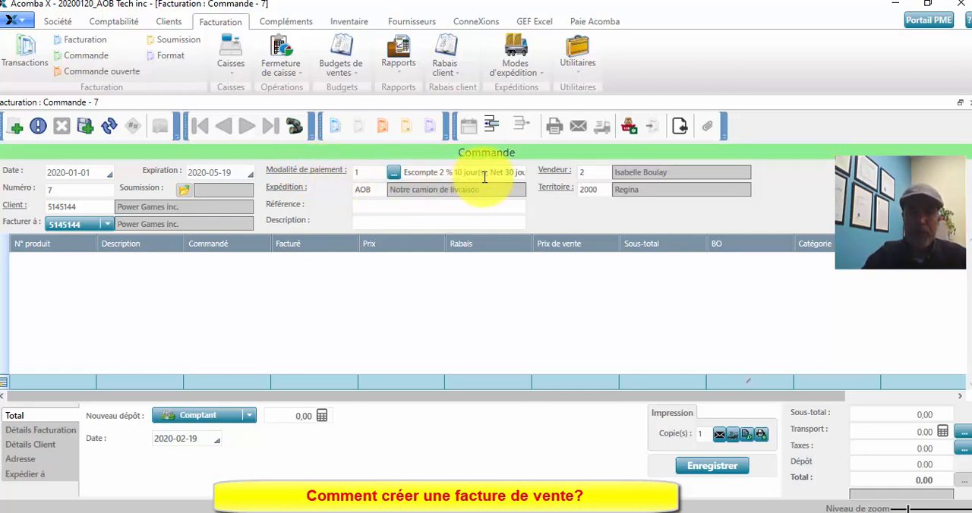
# - Change the order's payment terms to a 3 % discount allowed for the next 15 days
pyautogui.click(394, 174)
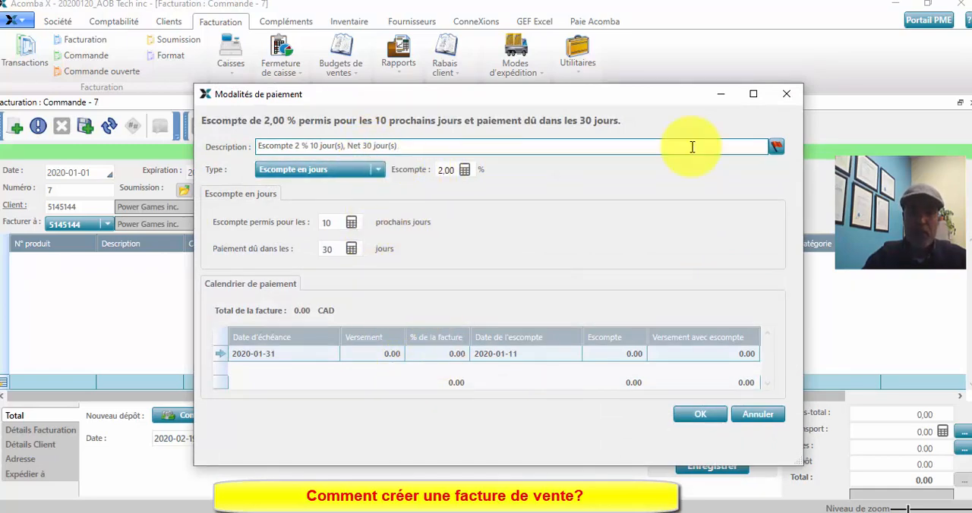
pyautogui.moveTo(757, 147)
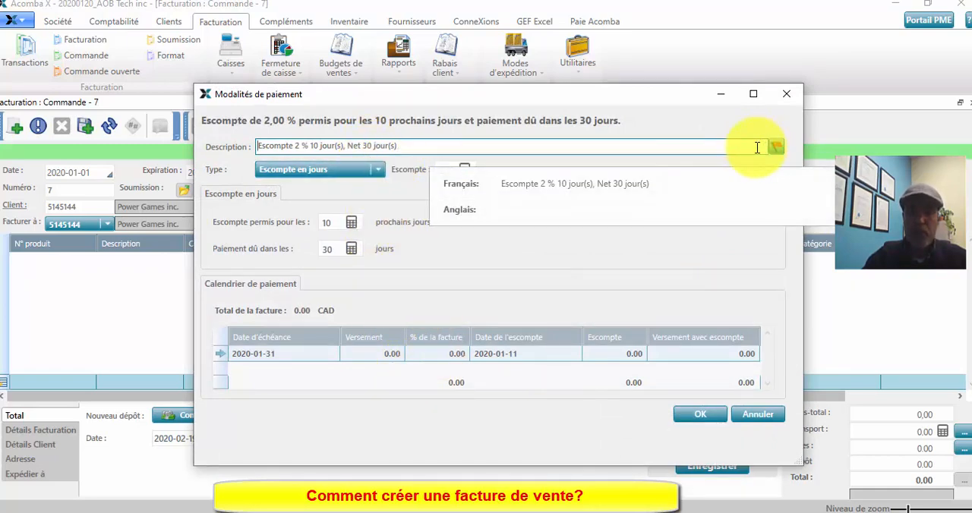
pyautogui.click(380, 175)
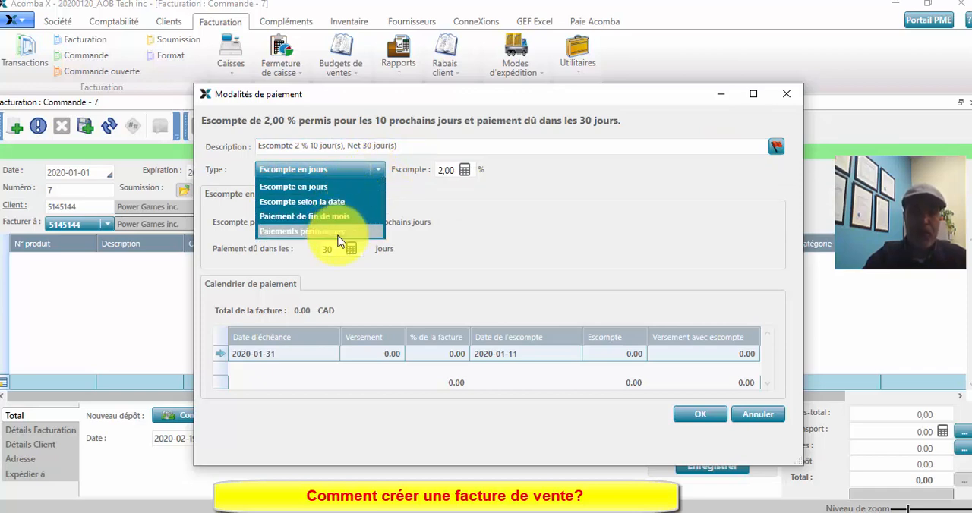
pyautogui.click(499, 226)
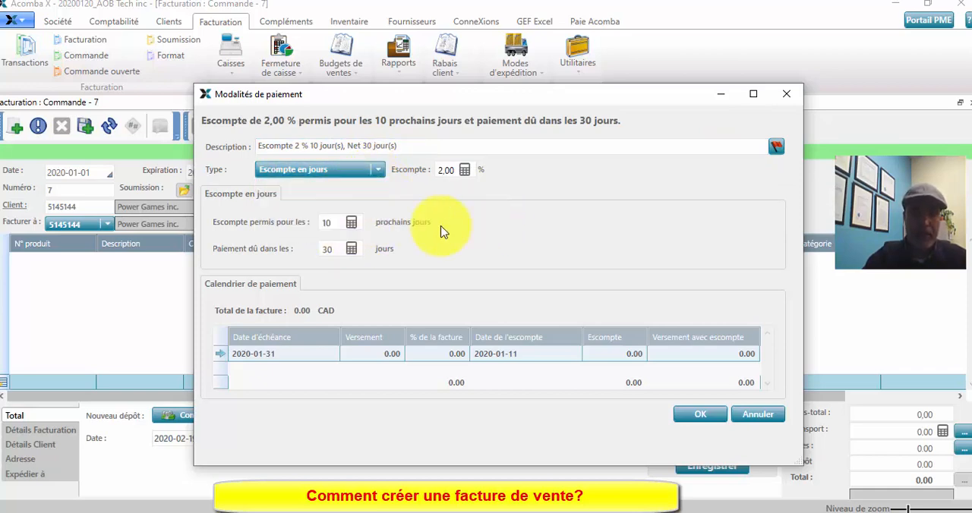
pyautogui.click(327, 225)
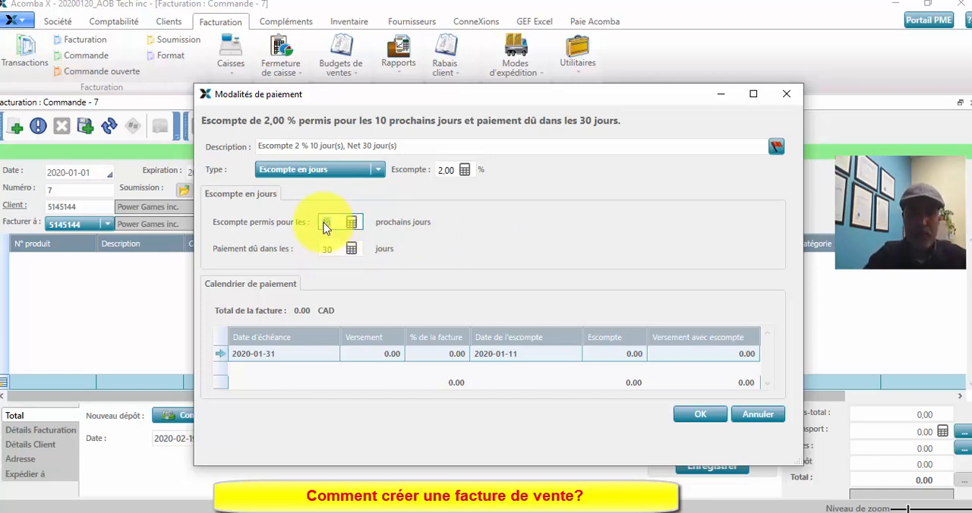
pyautogui.write('15')
pyautogui.press('Tab')
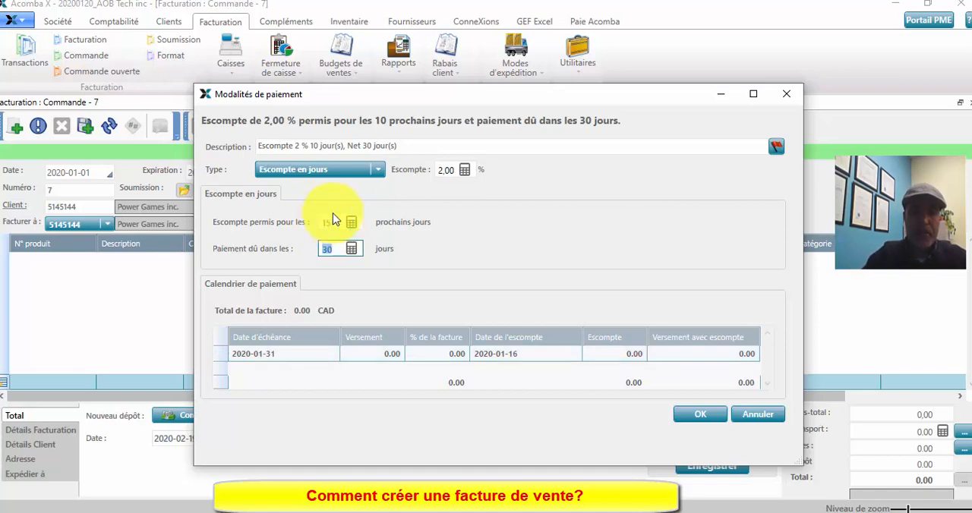
pyautogui.click(446, 170)
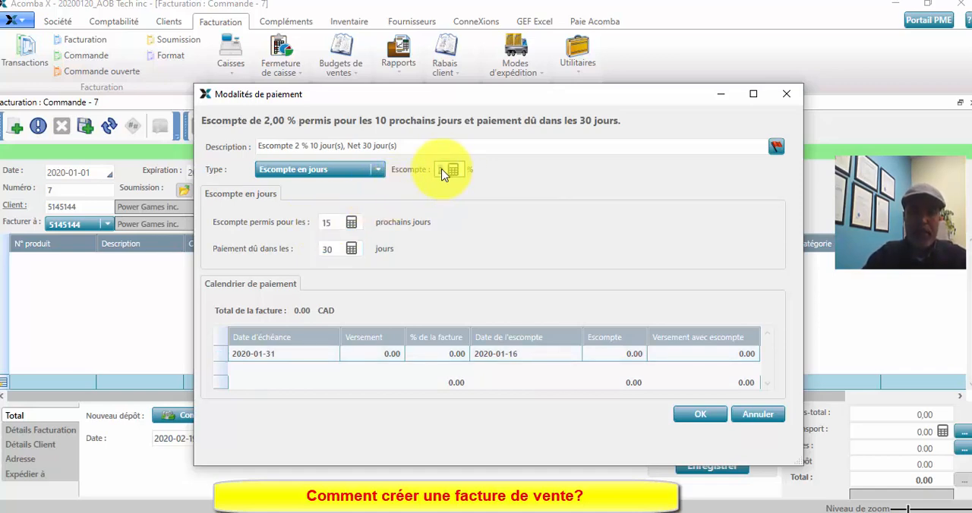
pyautogui.write('3')
pyautogui.press('Tab')
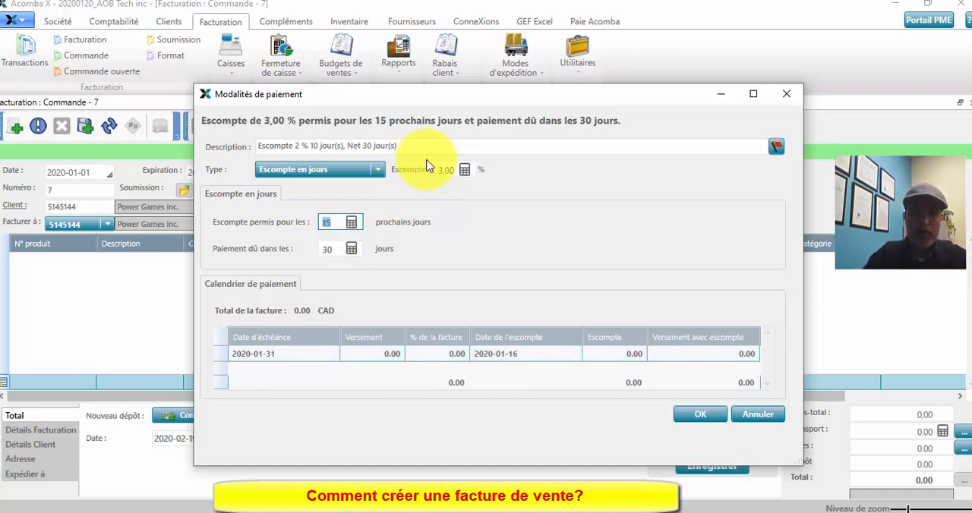
pyautogui.click(702, 415)
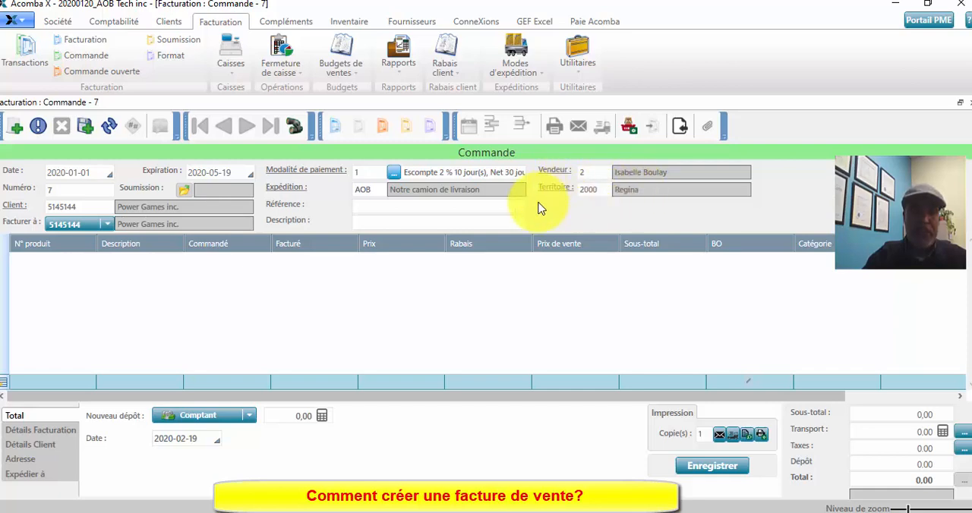
# - Add product HPM3000 to the order with an ordered quantity of 100
pyautogui.click(59, 381)
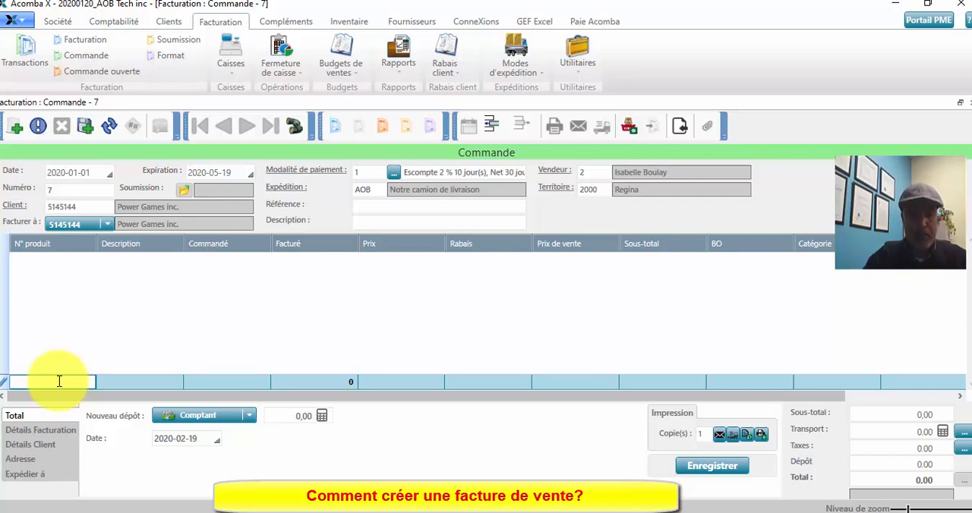
pyautogui.doubleClick(60, 382)
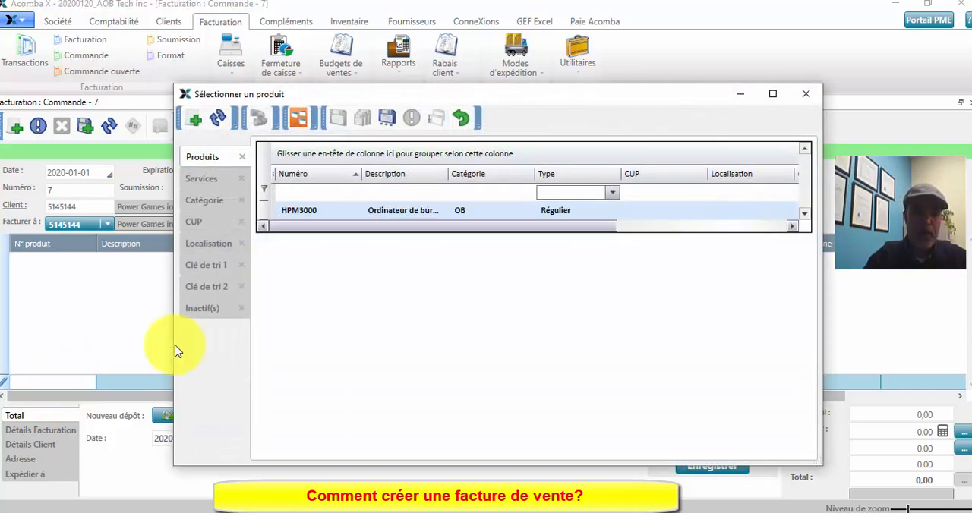
pyautogui.doubleClick(415, 215)
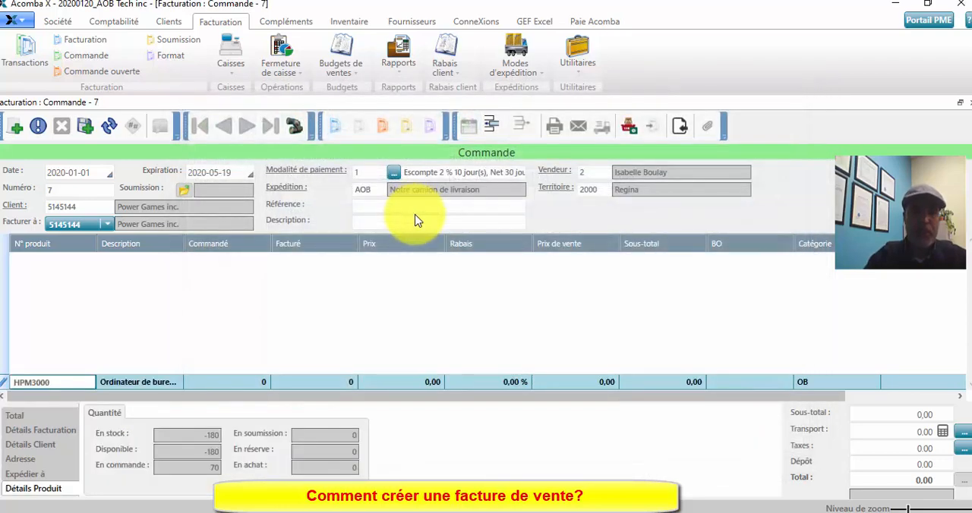
pyautogui.click(250, 387)
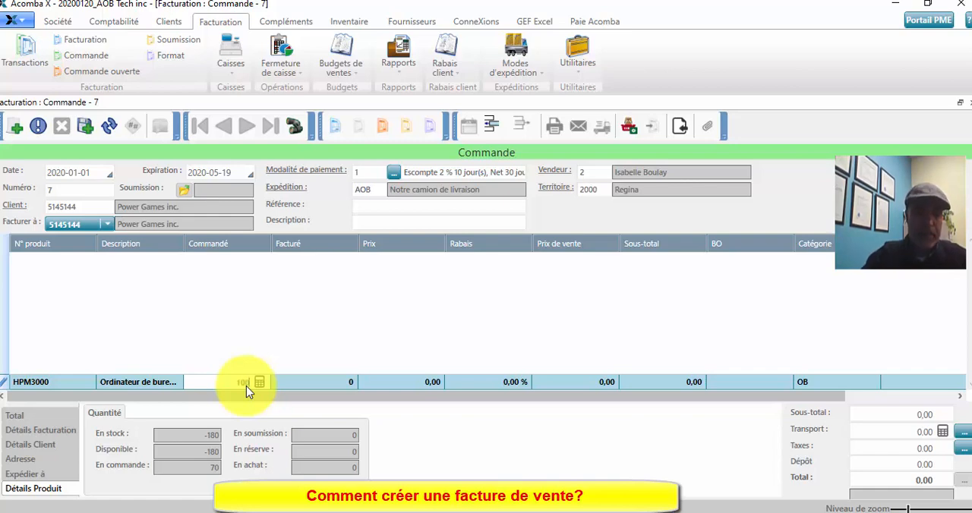
pyautogui.write('100')
# - Set the HPM3000 line's price to 280,99 and complete the line
pyautogui.click(410, 383)
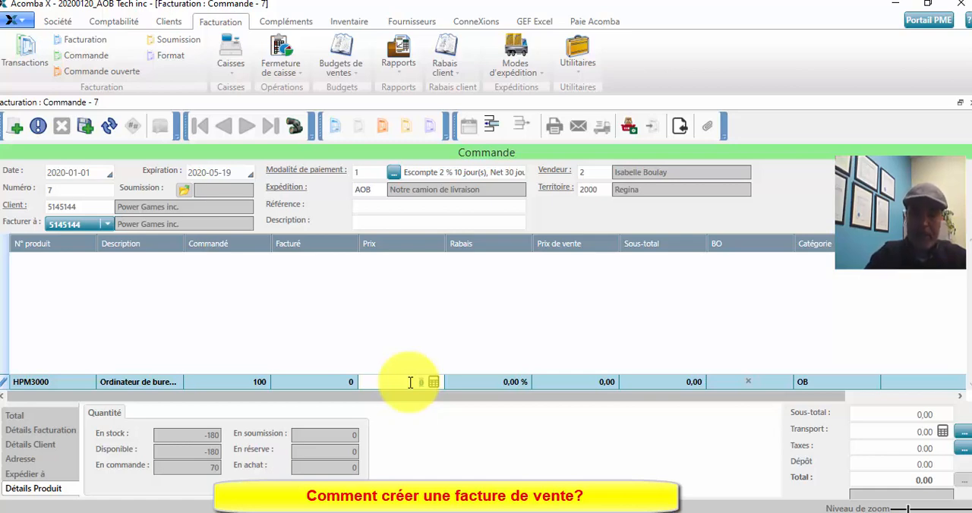
pyautogui.write('280')
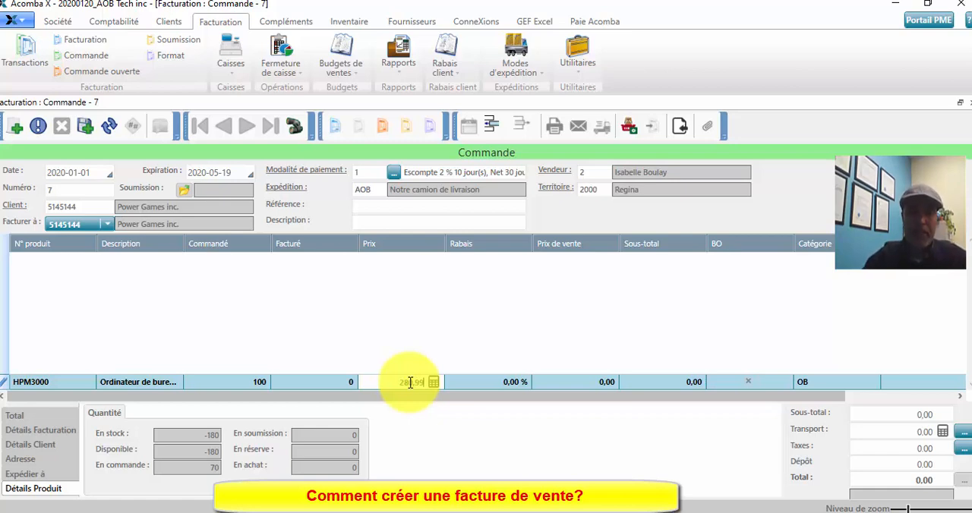
pyautogui.write(',99')
pyautogui.press('Tab')
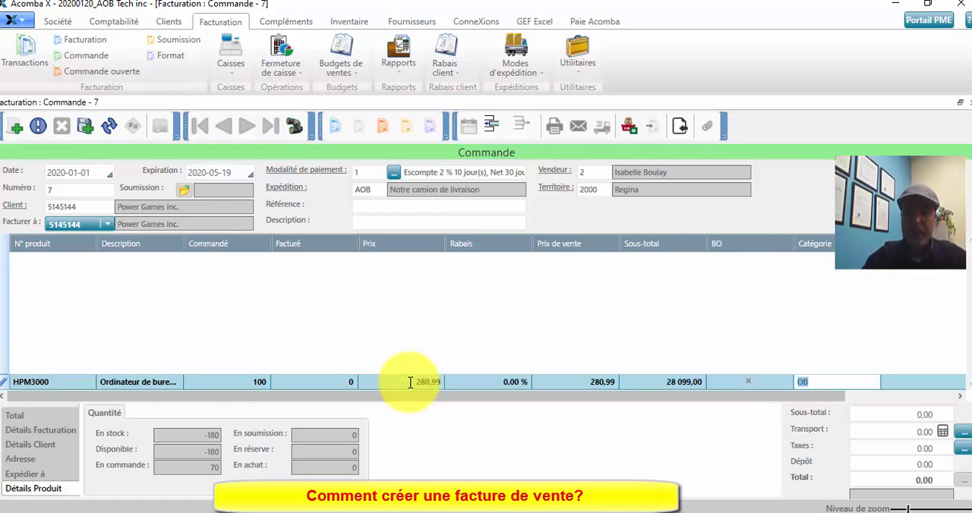
pyautogui.press('Tab')
pyautogui.press('Tab')
pyautogui.press('Tab')
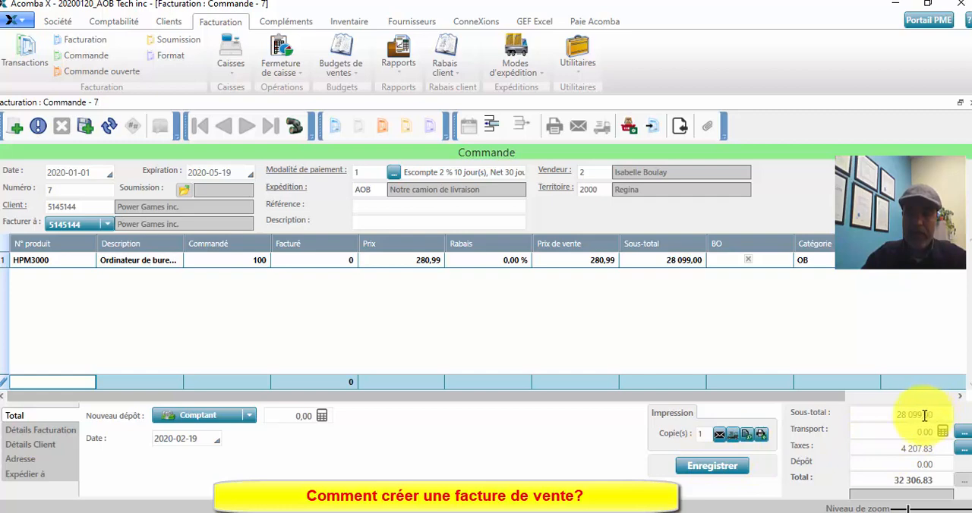
# - View the order's tax breakdown for TPS and TVQ in an enlarged window, then close it
pyautogui.click(901, 447)
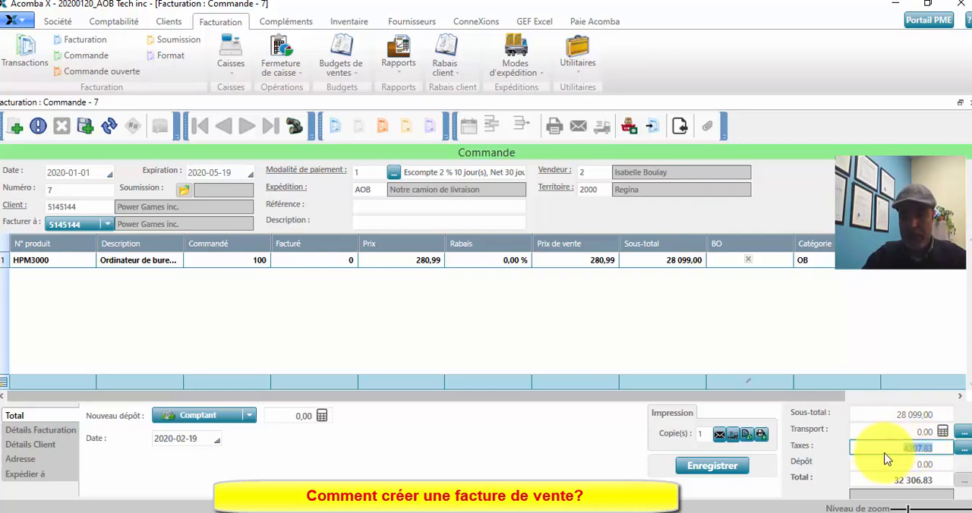
pyautogui.click(962, 448)
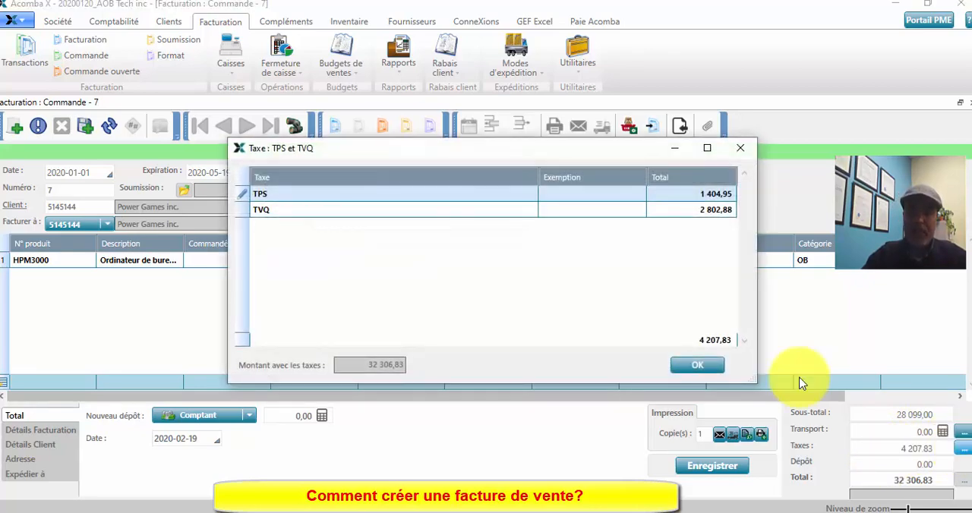
pyautogui.moveTo(559, 152); pyautogui.dragTo(447, 4)
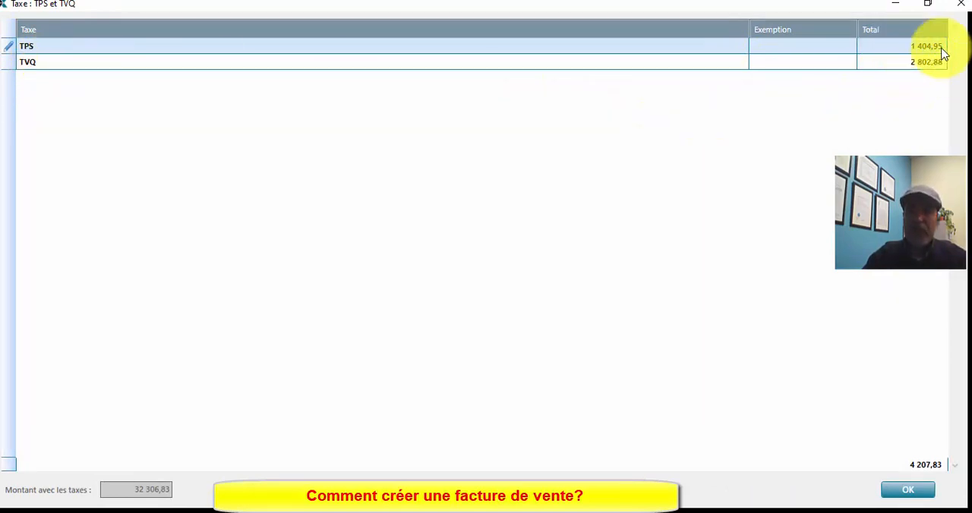
pyautogui.click(959, 5)
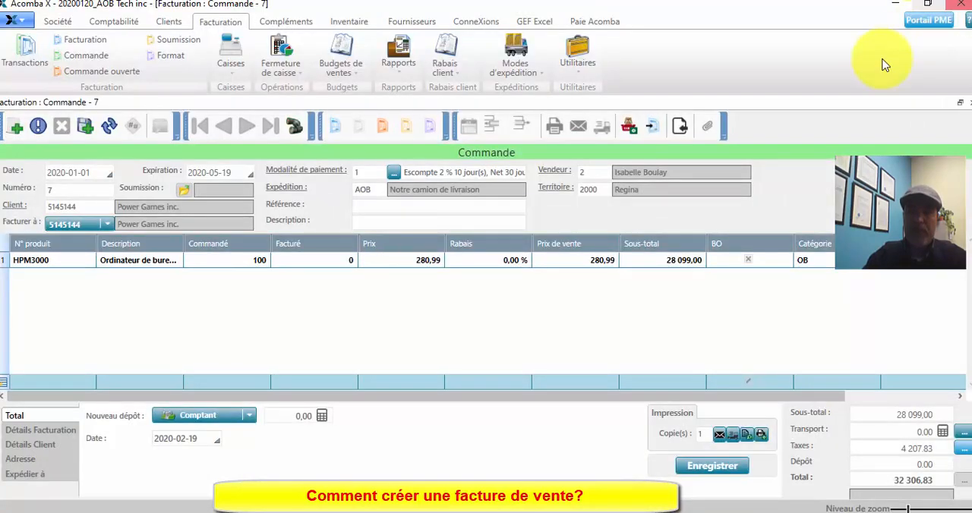
# - Preview the printed order and review its header, product line, taxes and total
pyautogui.click(747, 434)
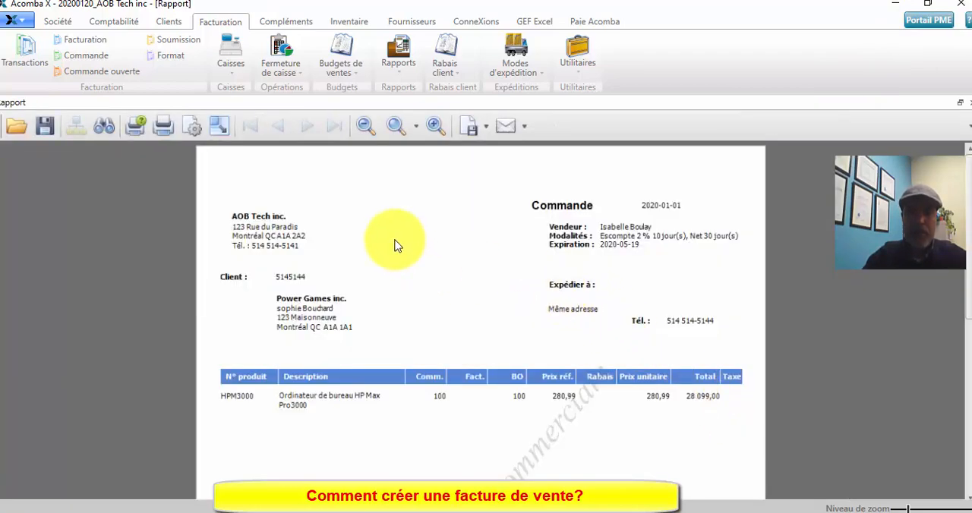
pyautogui.scroll(-2, 401, 243)
pyautogui.scroll(3, 401, 243)
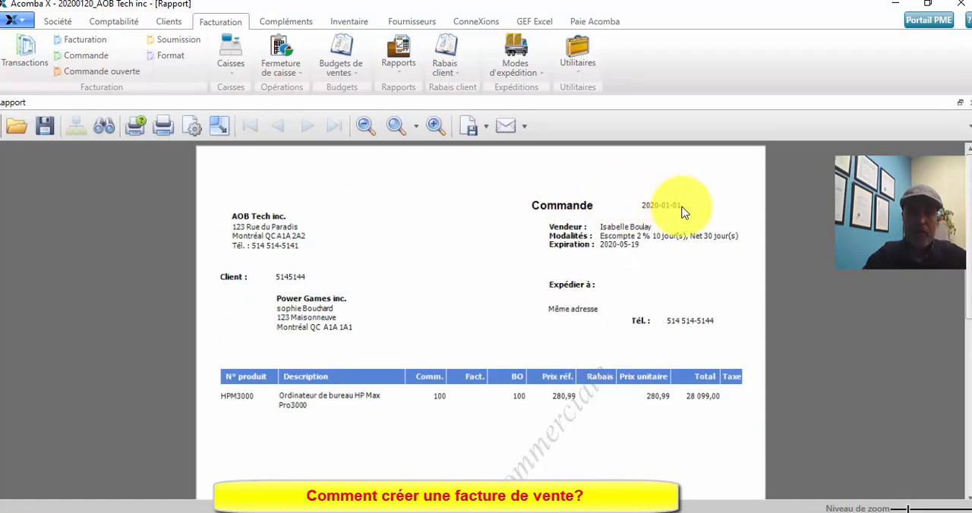
pyautogui.scroll(-1, 266, 274)
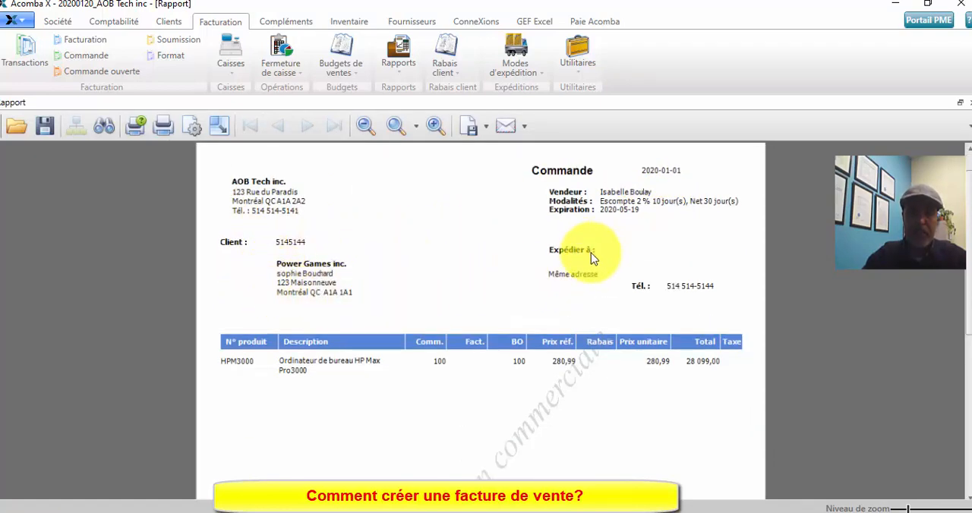
pyautogui.scroll(-4, 319, 291)
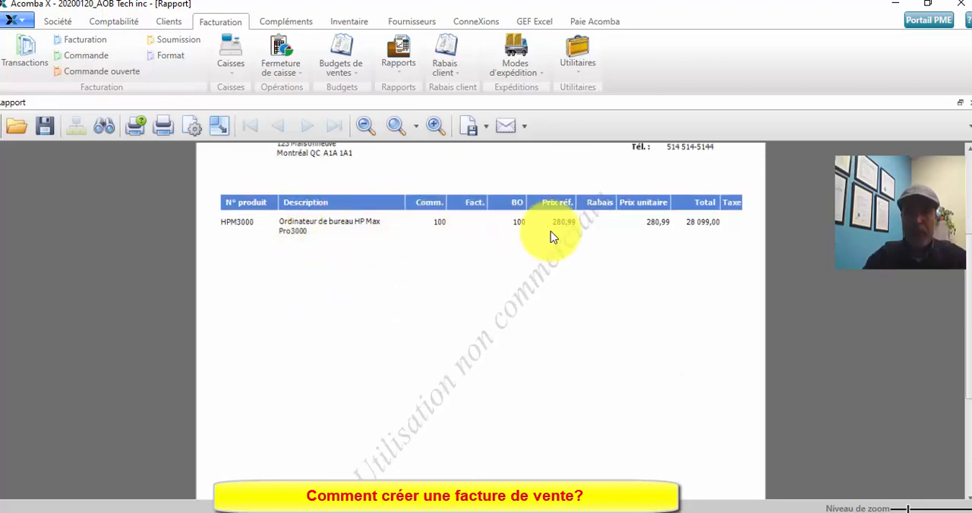
pyautogui.scroll(-5, 558, 238)
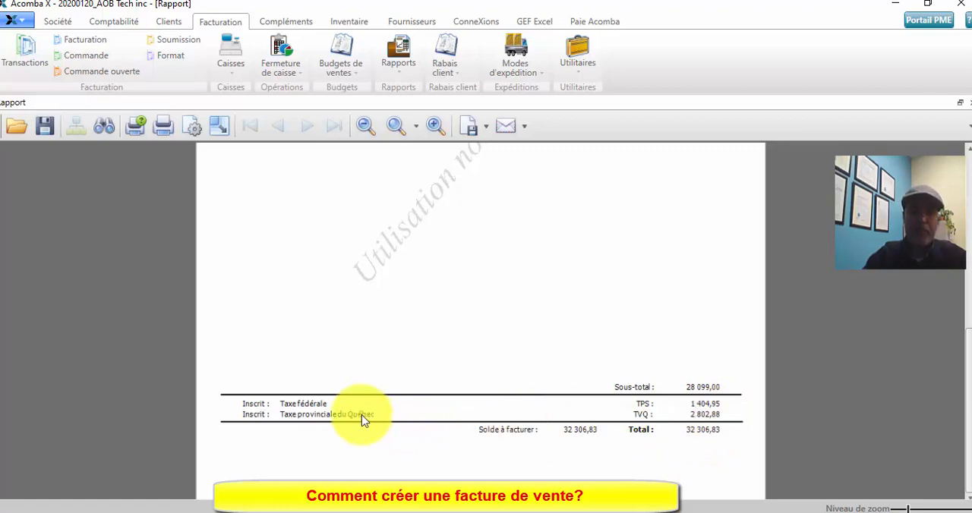
pyautogui.scroll(1, 470, 432)
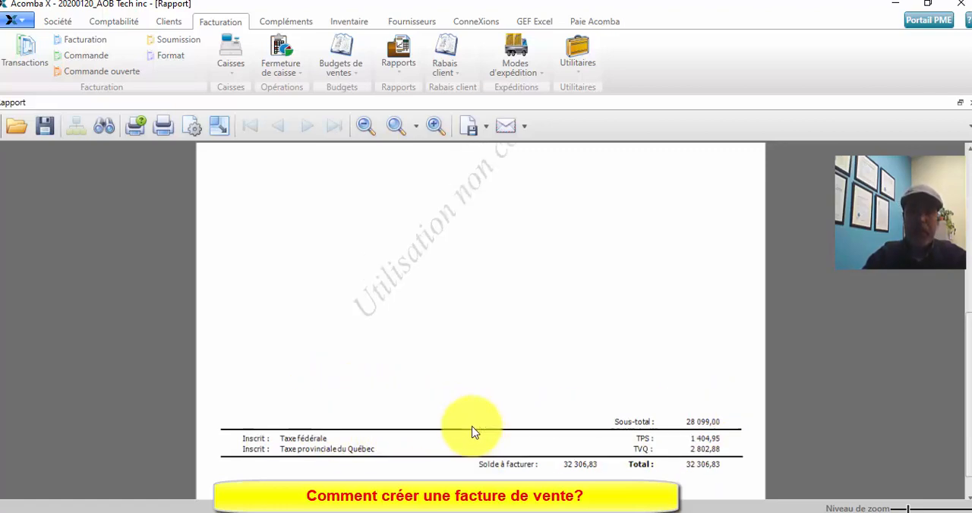
# - Look through the file formats available for exporting and e-mailing the previewed order
pyautogui.scroll(8, 471, 432)
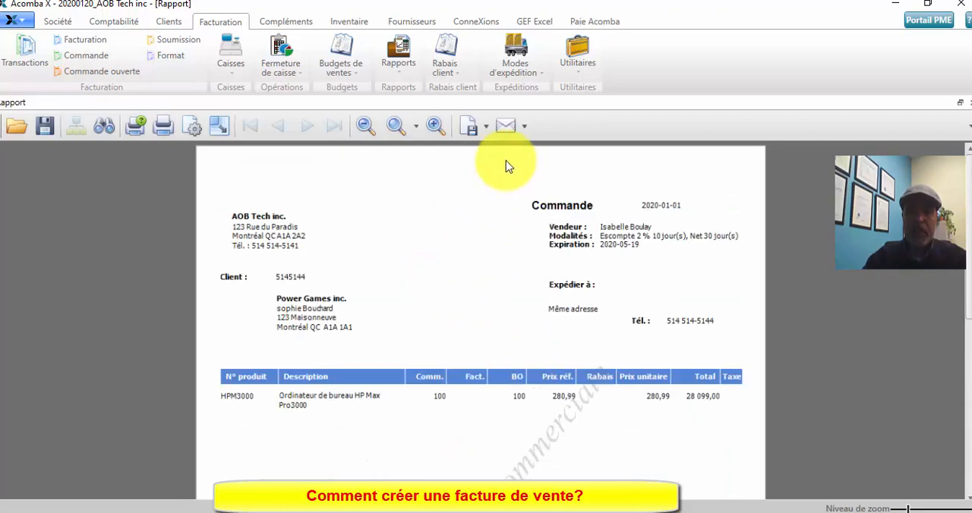
pyautogui.click(486, 128)
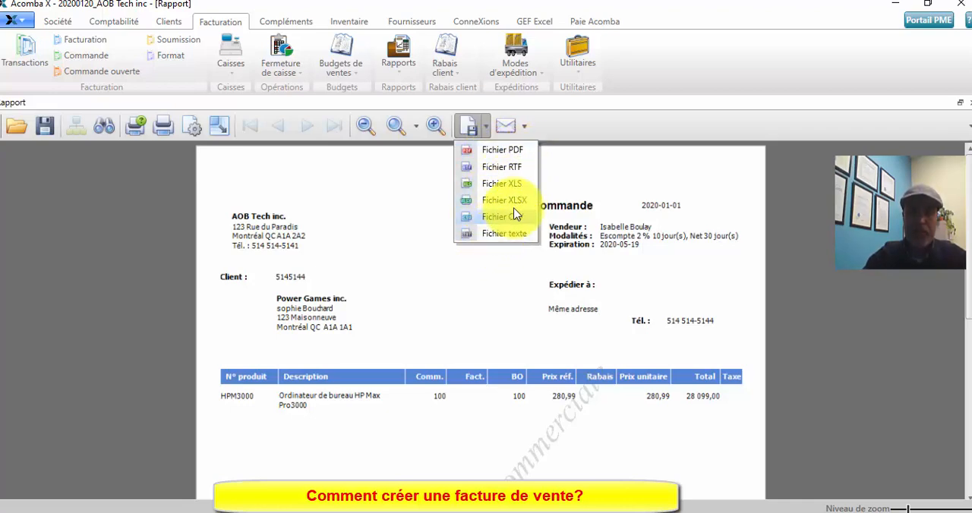
pyautogui.click(524, 127)
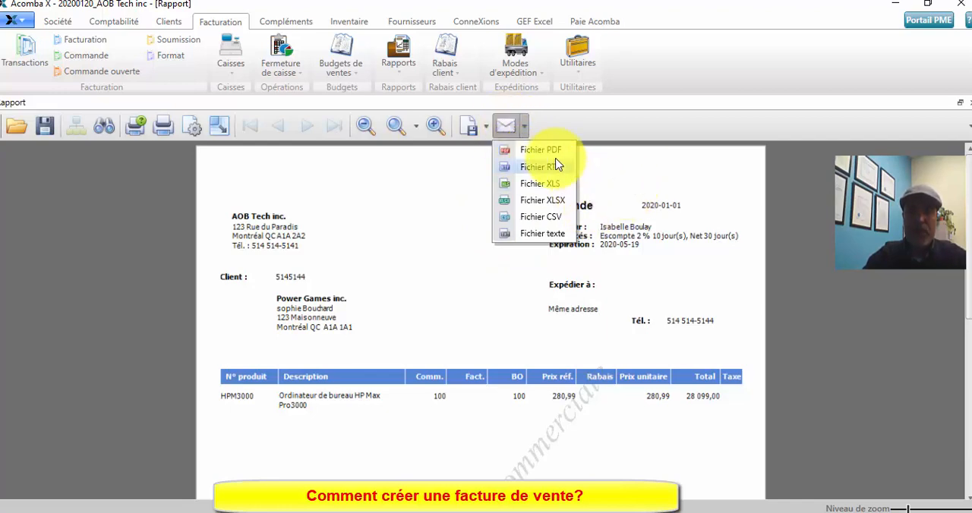
pyautogui.click(368, 181)
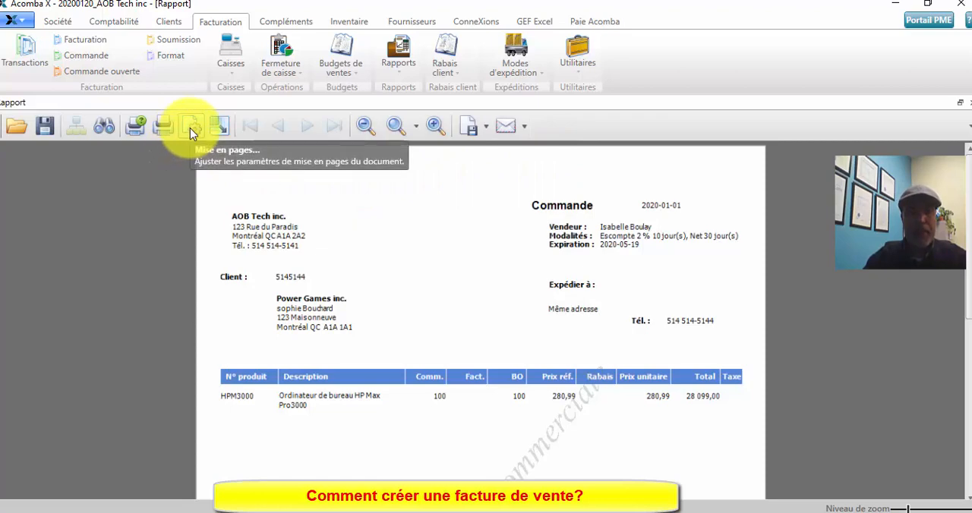
# - View the order's print settings, cancel without printing and close the order preview
pyautogui.click(137, 133)
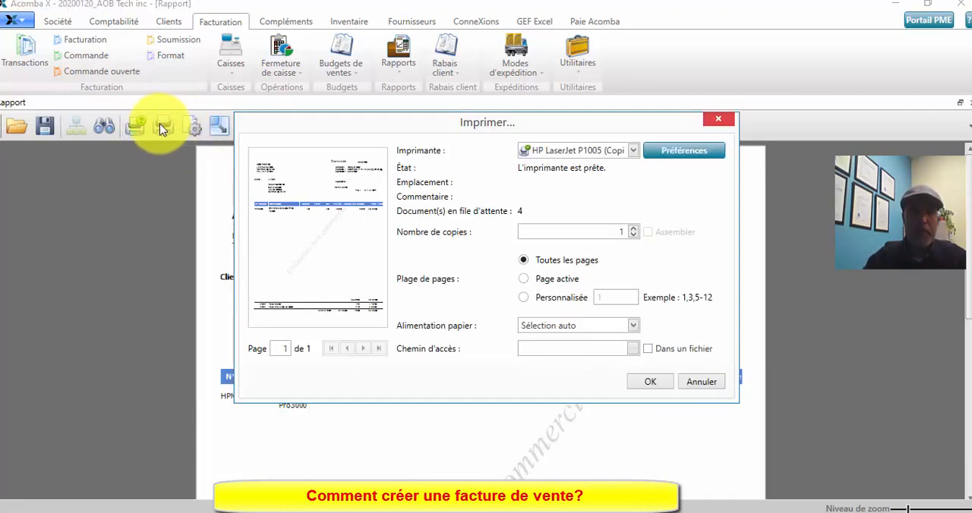
pyautogui.click(726, 123)
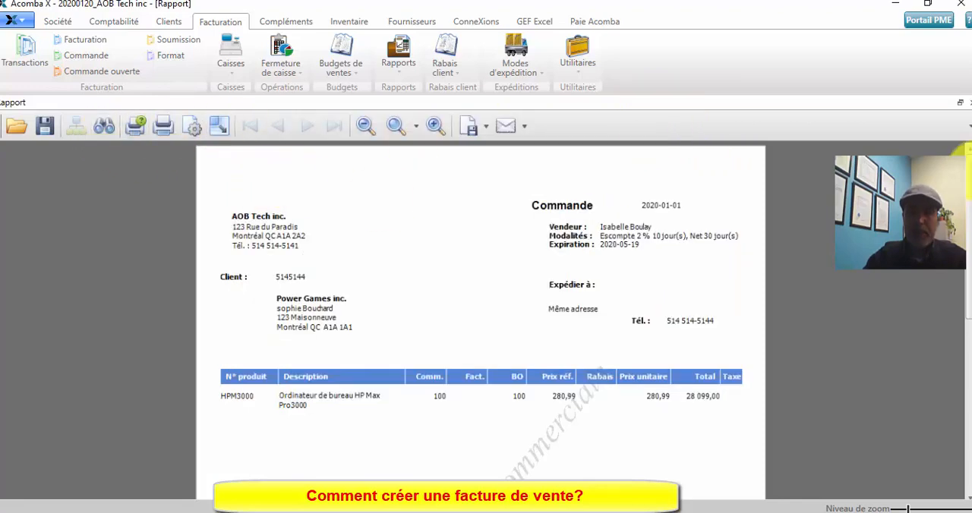
pyautogui.click(970, 102)
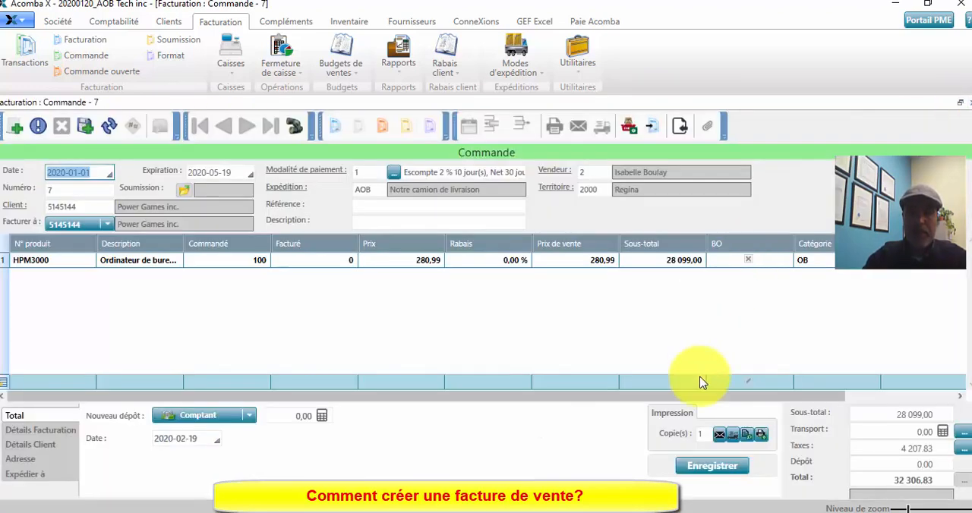
# - Save the Power Games inc. order and close the order entry form
pyautogui.click(706, 435)
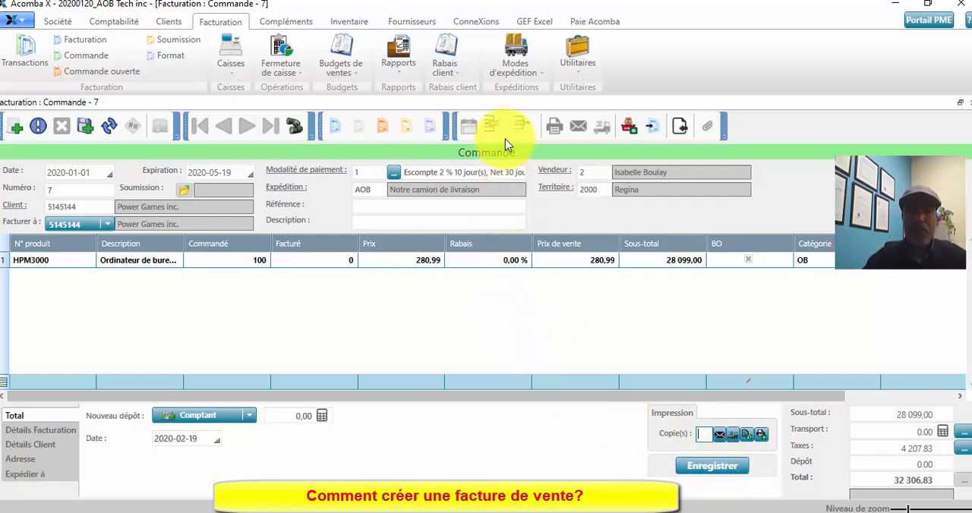
pyautogui.click(727, 469)
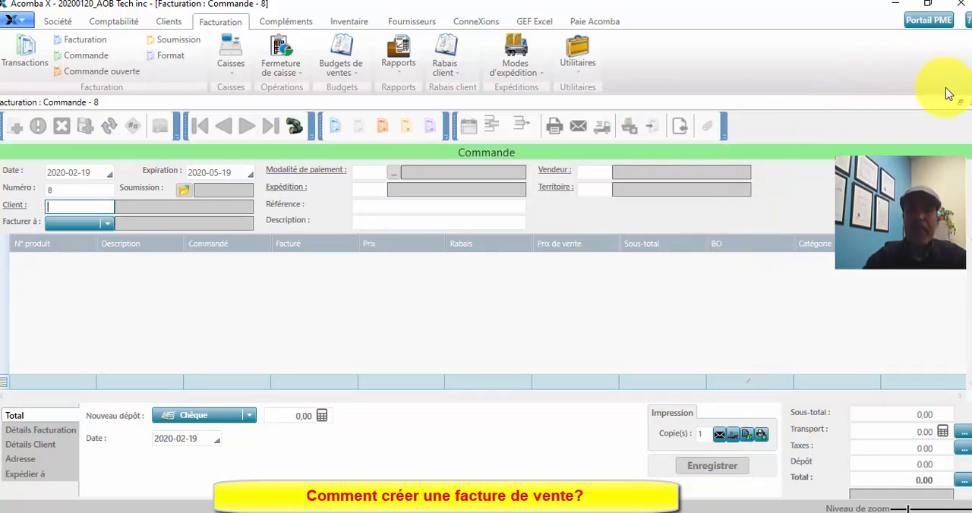
pyautogui.click(966, 102)
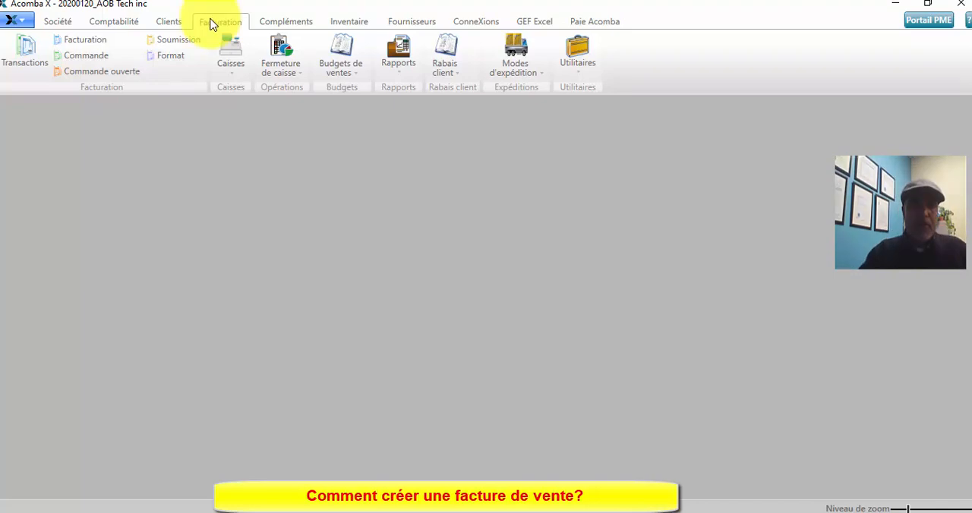
# - Start a new invoice for the customer Power Games inc. and authorize the transaction despite the credit limit
pyautogui.click(85, 40)
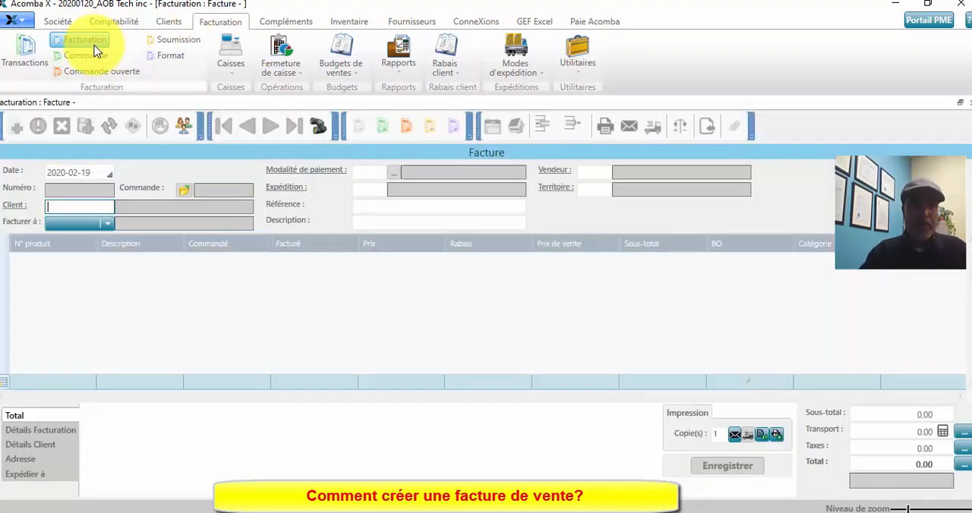
pyautogui.click(17, 211)
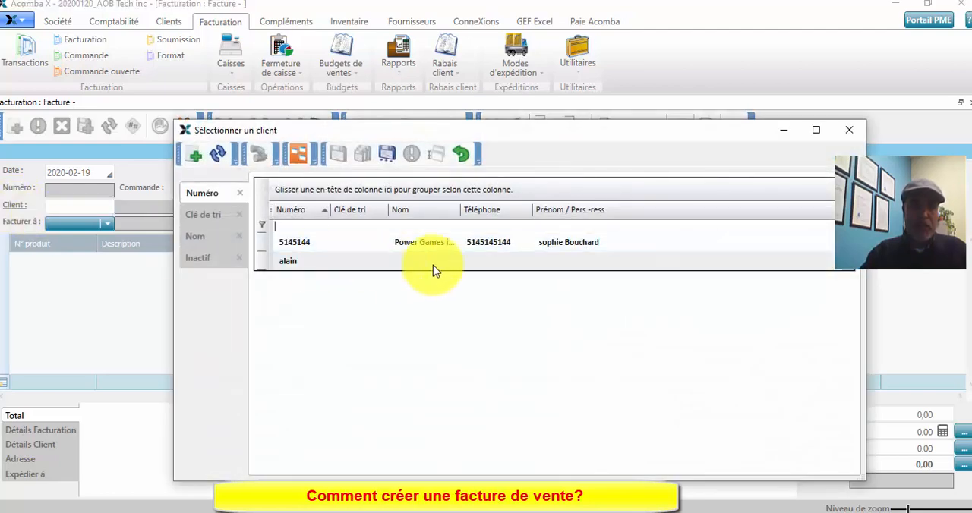
pyautogui.doubleClick(471, 251)
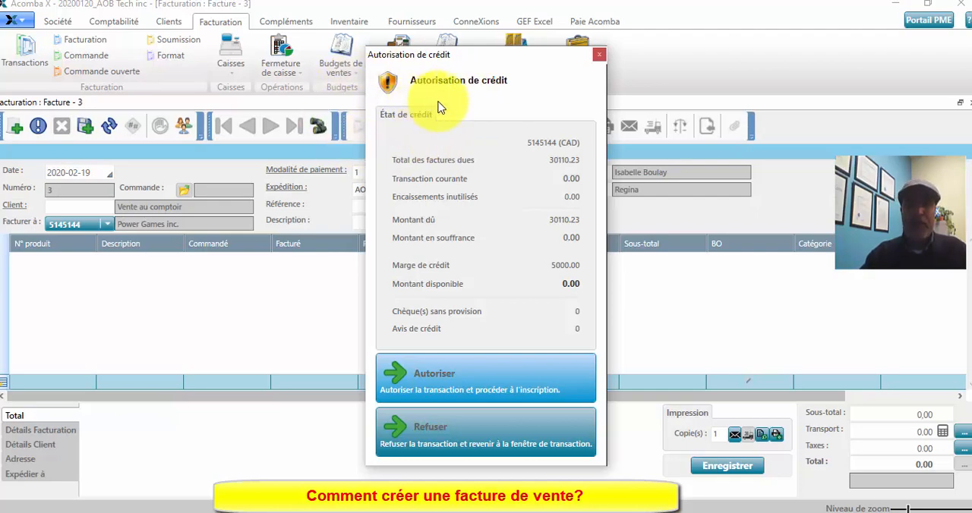
pyautogui.click(484, 391)
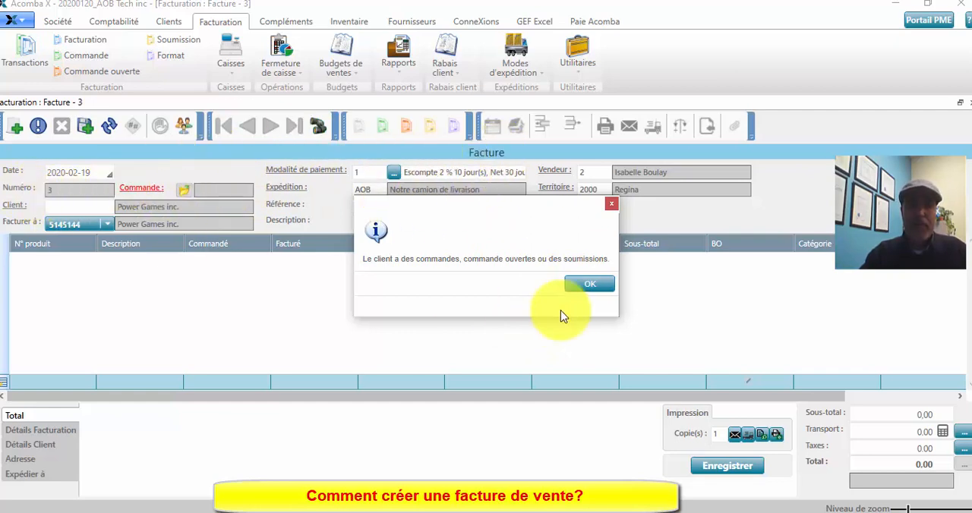
# - Acknowledge the notice about existing orders and load the newly saved Power Games inc. order into the invoice
pyautogui.click(577, 284)
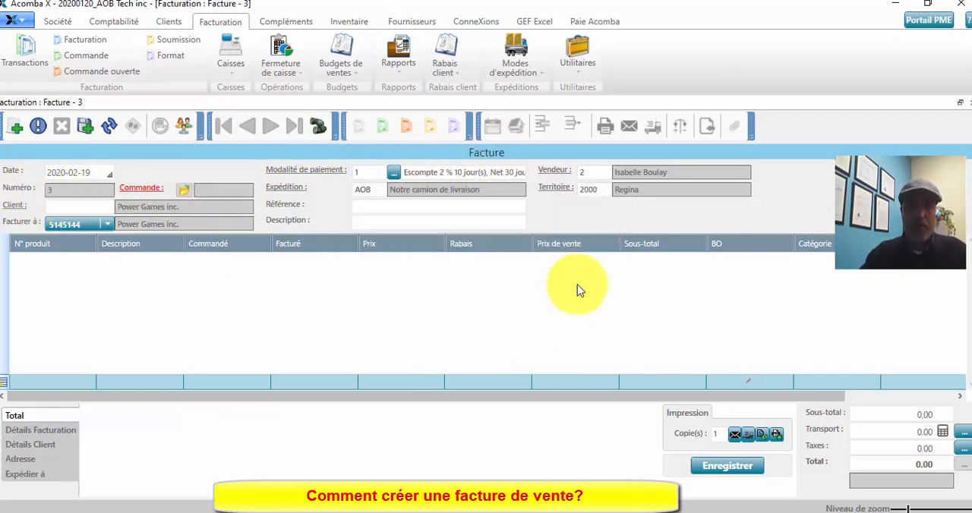
pyautogui.click(139, 189)
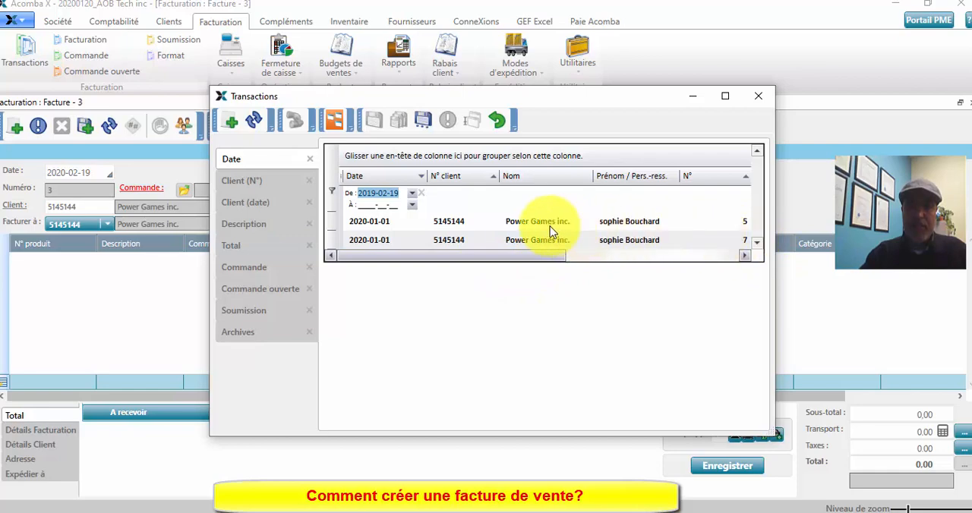
pyautogui.doubleClick(468, 241)
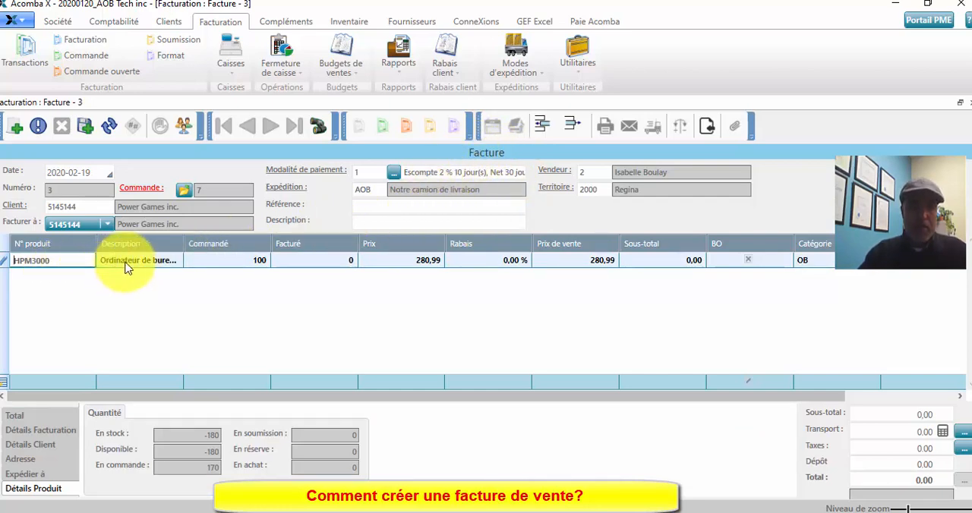
# - Set the invoiced quantity of the HPM3000 line to 150
pyautogui.press('Tab')
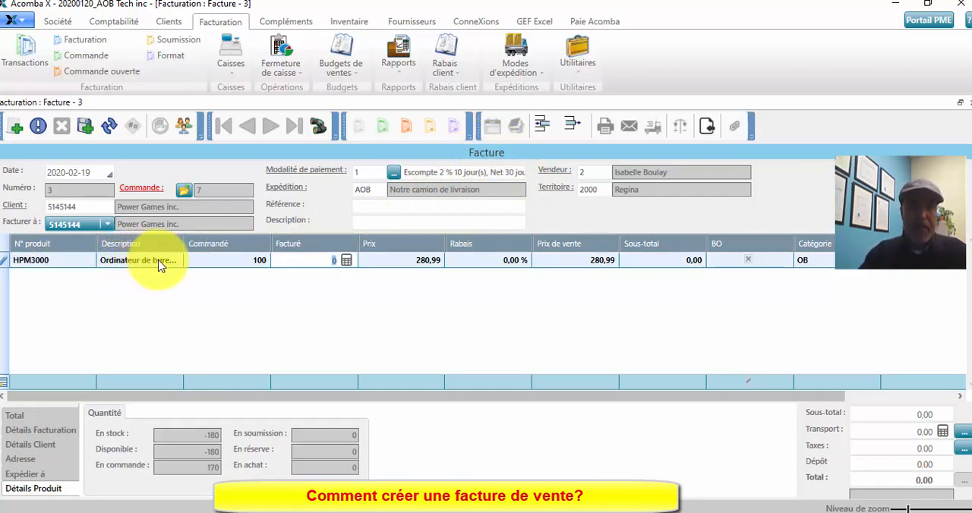
pyautogui.click(248, 261)
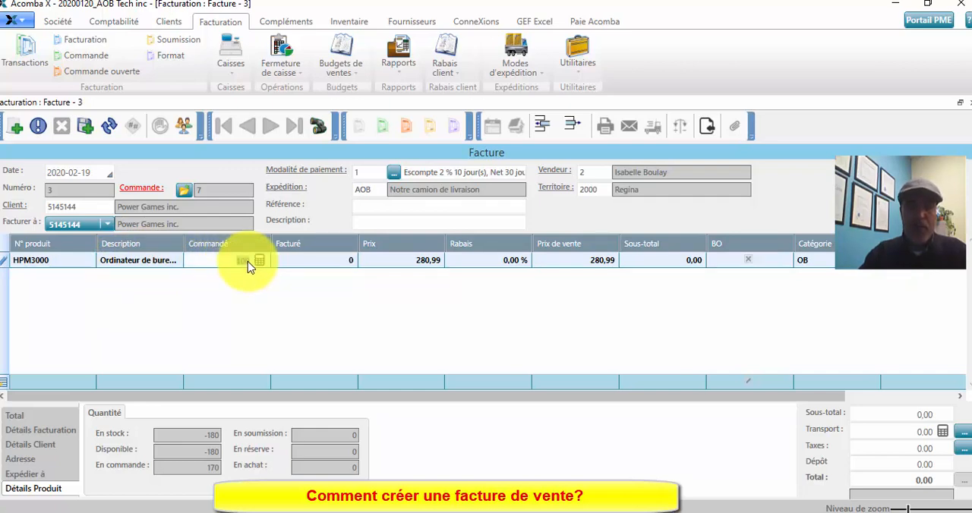
pyautogui.click(310, 265)
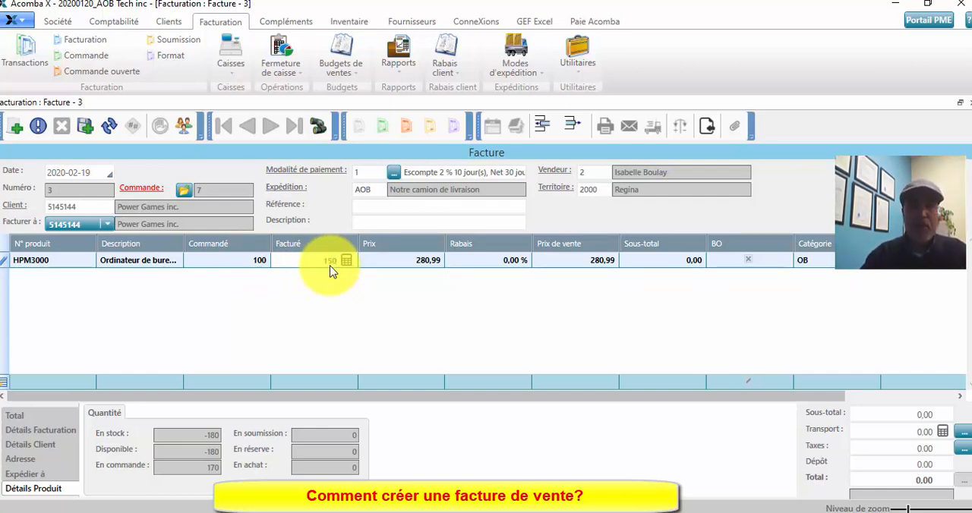
pyautogui.press('Tab')
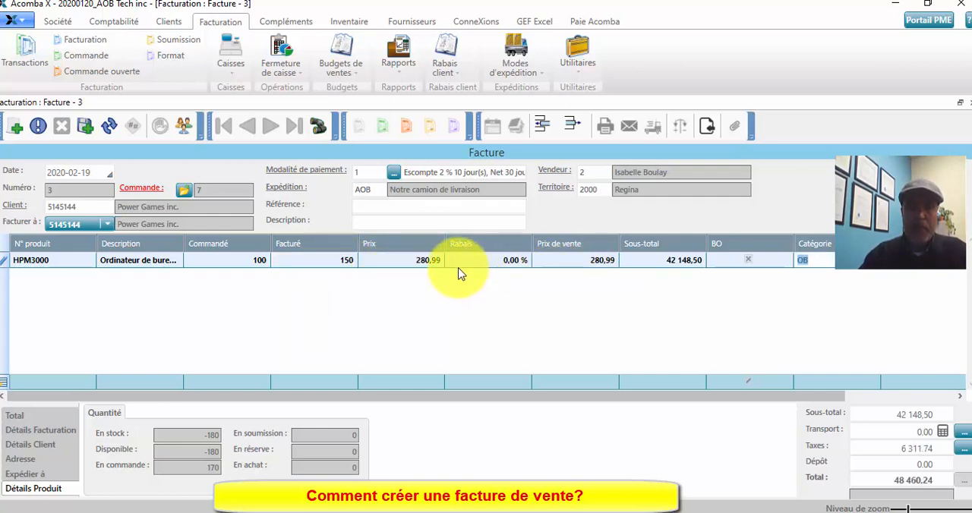
# - Set the HPM3000 line's price to 265,99 on the invoice and complete the line
pyautogui.click(404, 261)
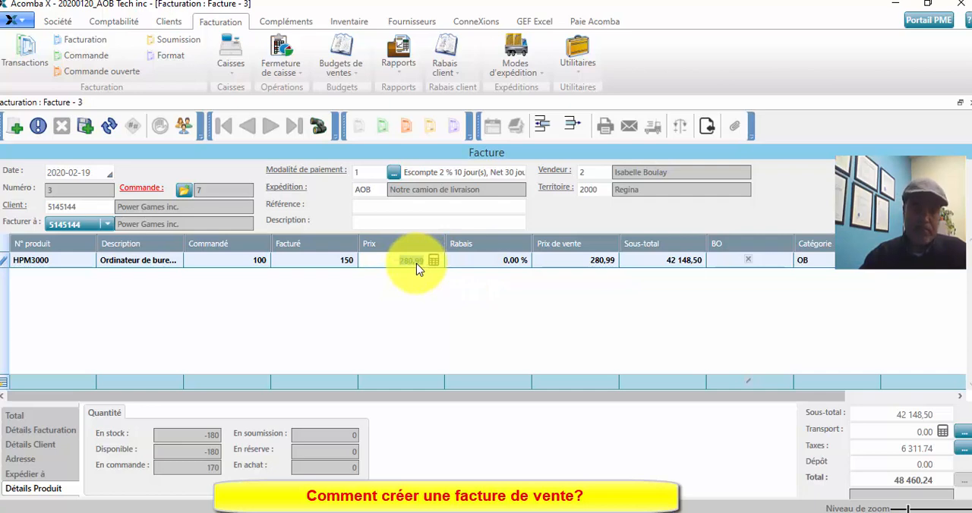
pyautogui.click(459, 264)
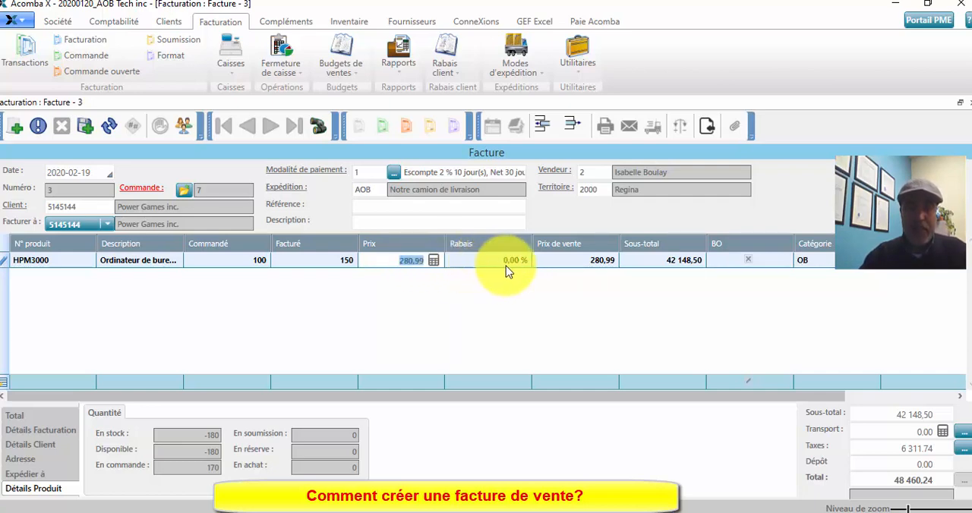
pyautogui.click(414, 266)
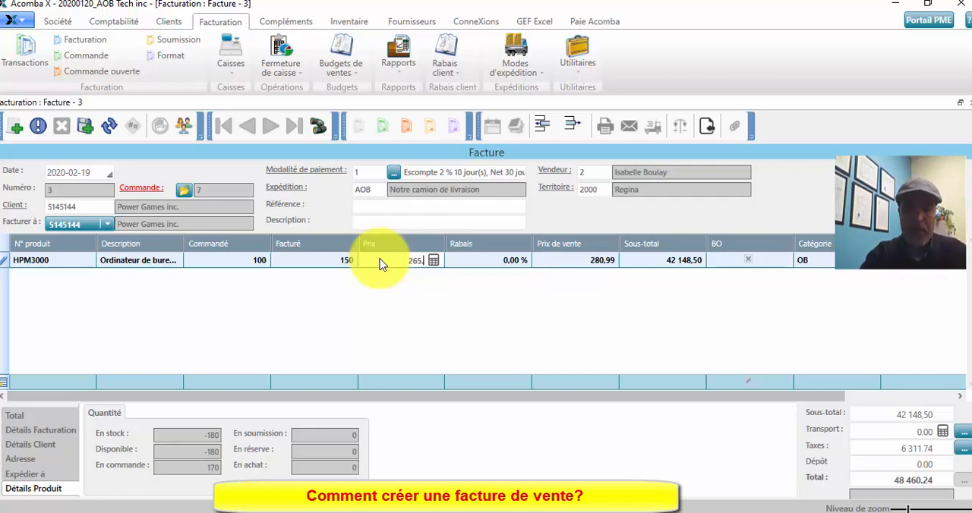
pyautogui.press('Tab')
pyautogui.press('Tab')
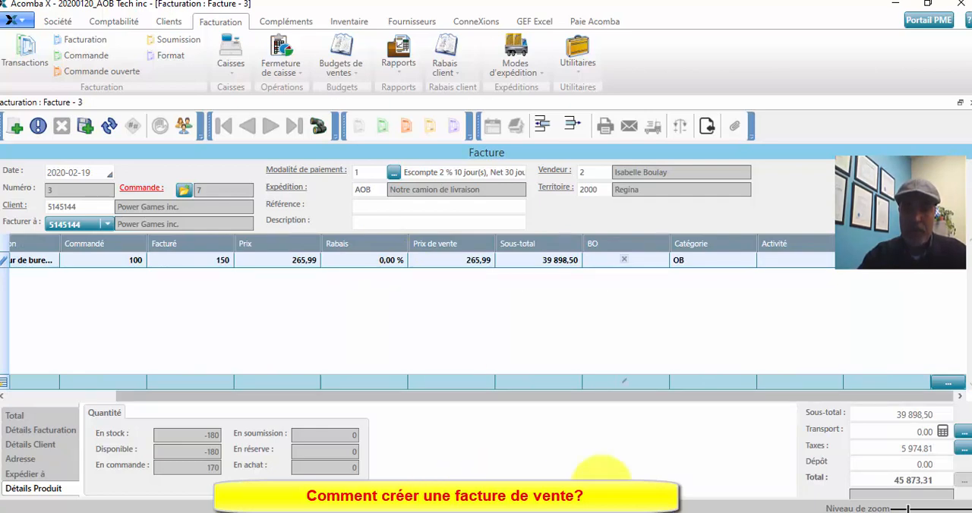
pyautogui.press('Tab')
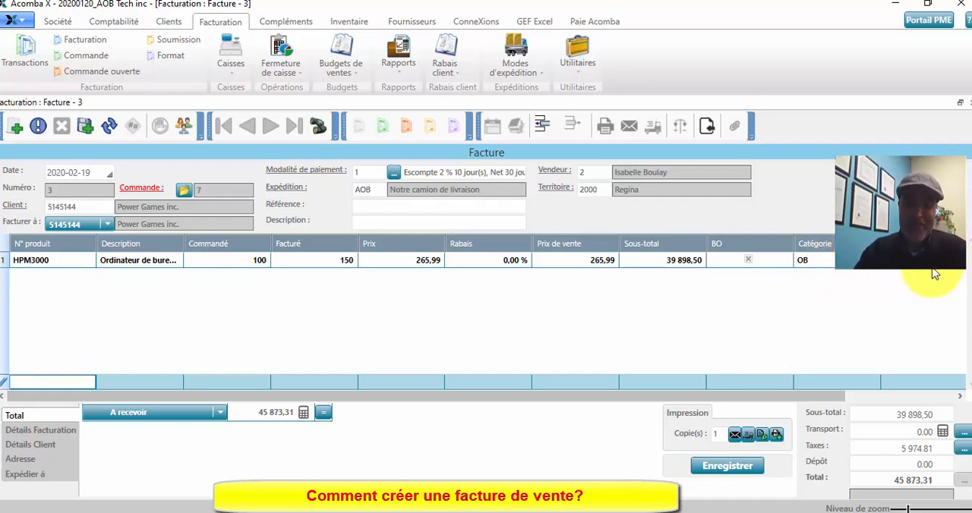
# - Check the invoice's subtotal, its TPS and TVQ tax breakdown, and its deposit amount
pyautogui.click(900, 415)
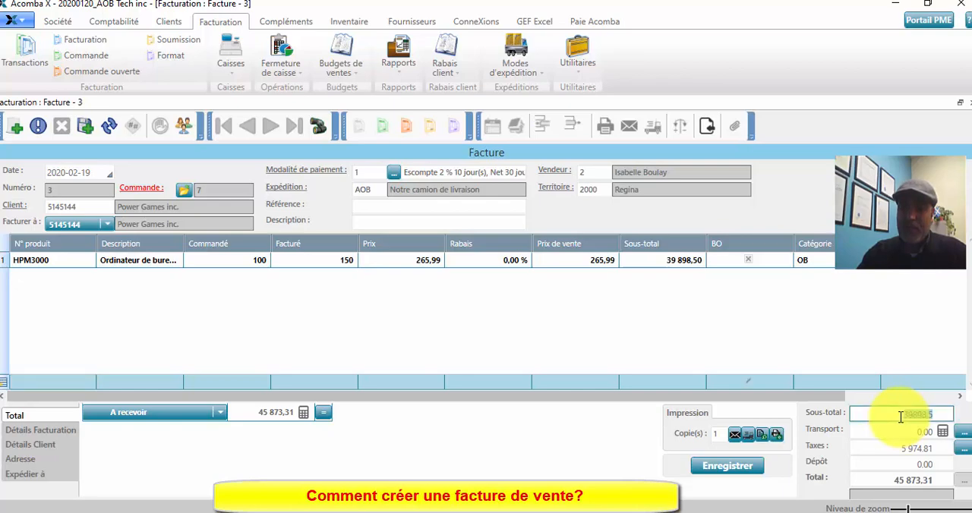
pyautogui.click(963, 449)
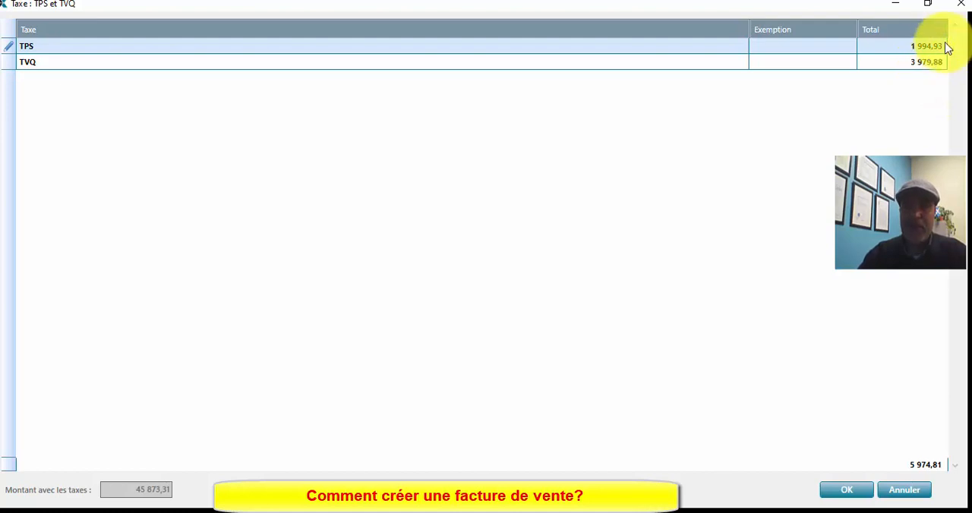
pyautogui.click(961, 5)
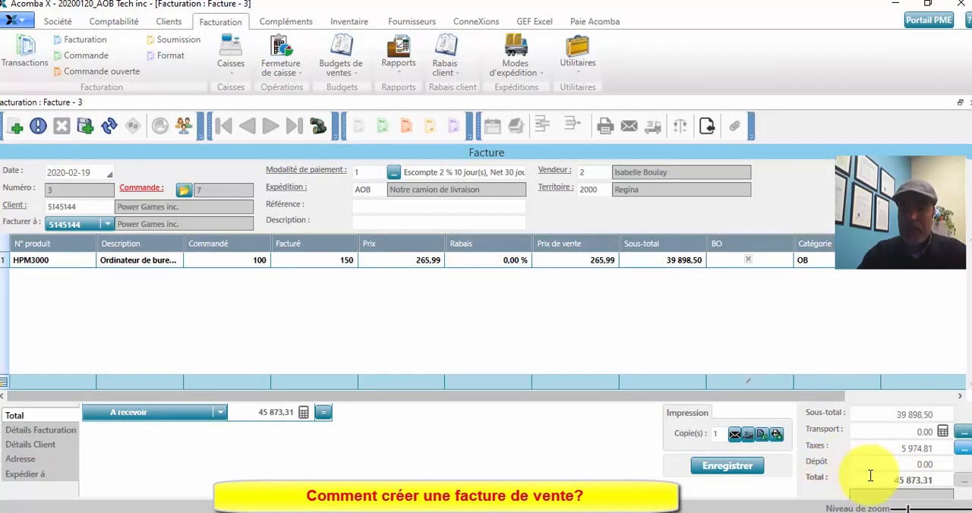
pyautogui.click(910, 464)
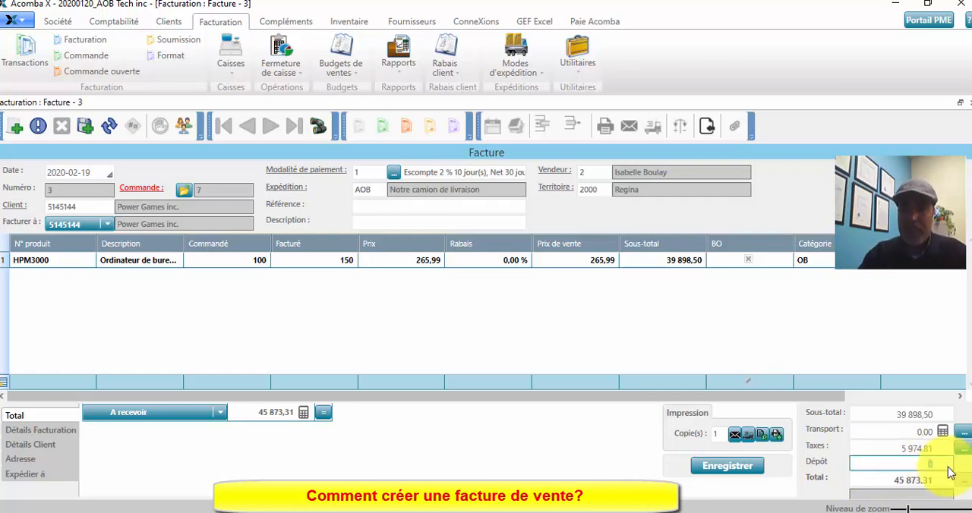
pyautogui.write('0')
# - Preview the printed invoice and review its header, linked order, customer details and product line
pyautogui.click(763, 437)
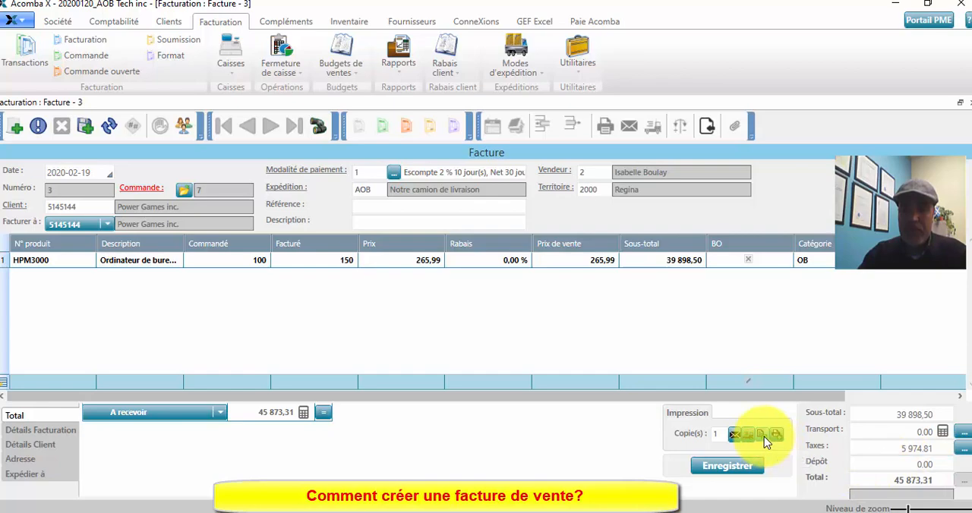
pyautogui.scroll(-2, 627, 219)
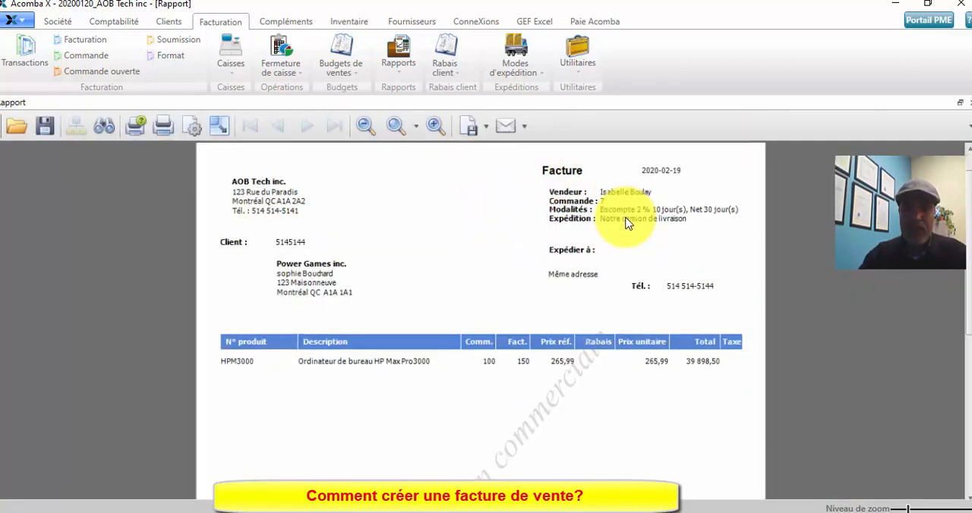
pyautogui.scroll(2, 630, 224)
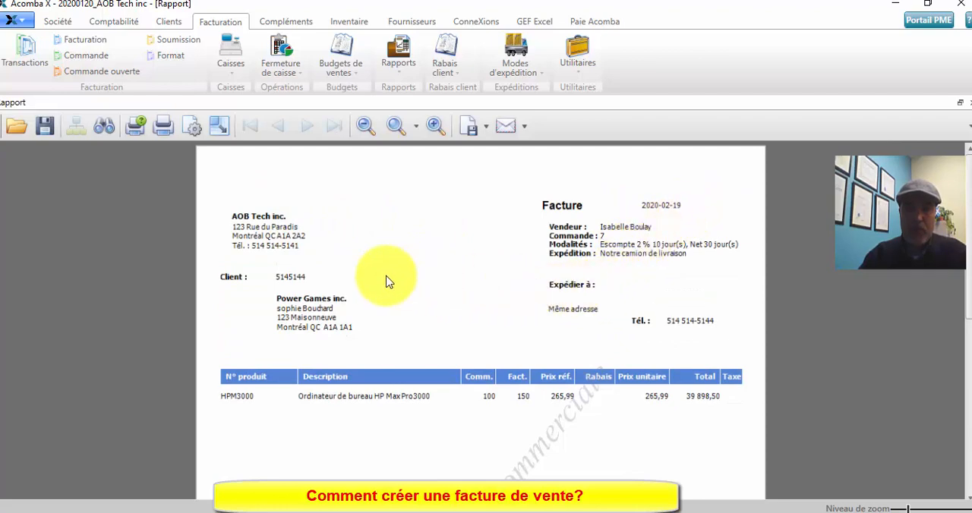
pyautogui.scroll(-1, 324, 271)
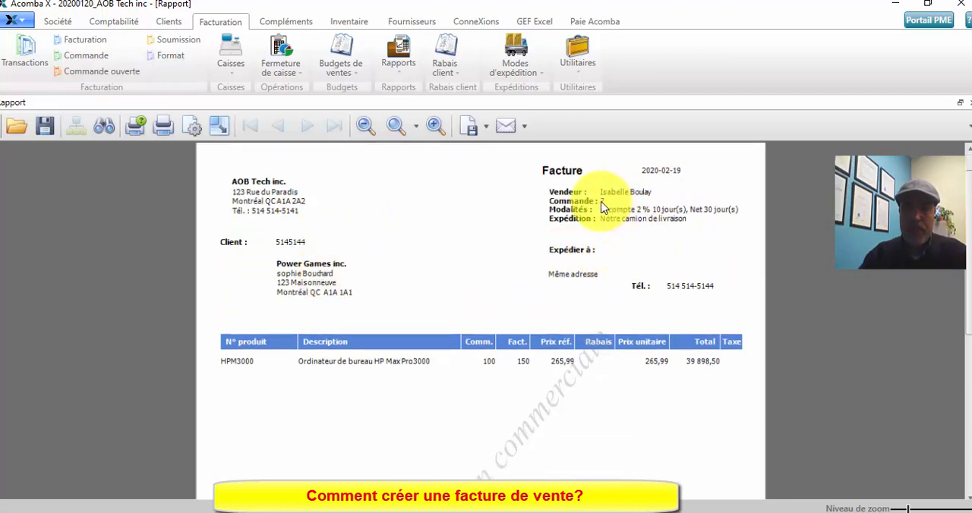
pyautogui.scroll(-1, 603, 207)
pyautogui.scroll(1, 603, 208)
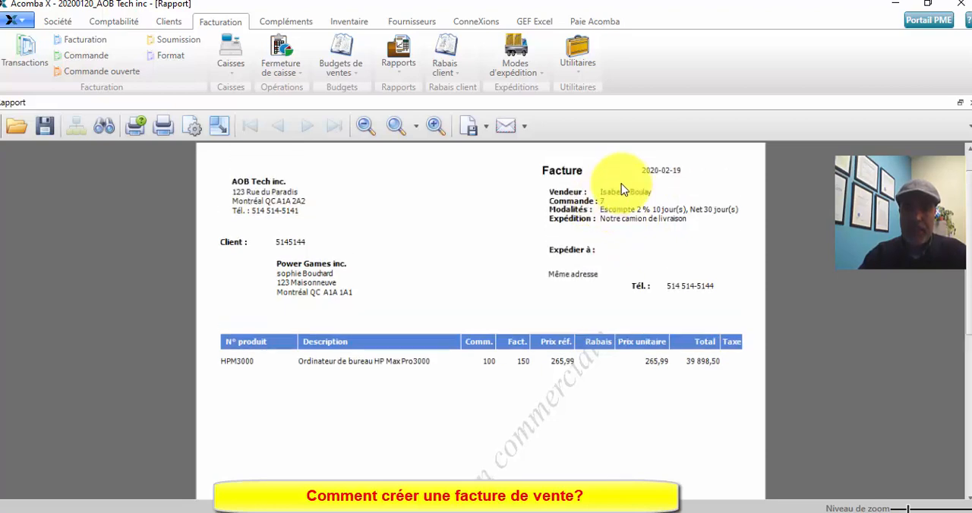
# - Review the previewed invoice's product line, subtotal, TPS and TVQ taxes, and total
pyautogui.scroll(-1, 617, 209)
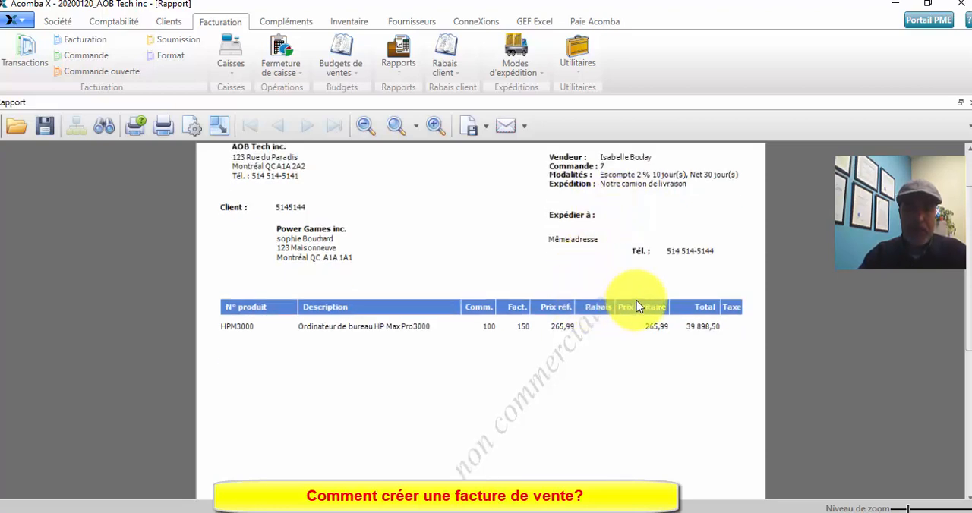
pyautogui.scroll(-1, 668, 292)
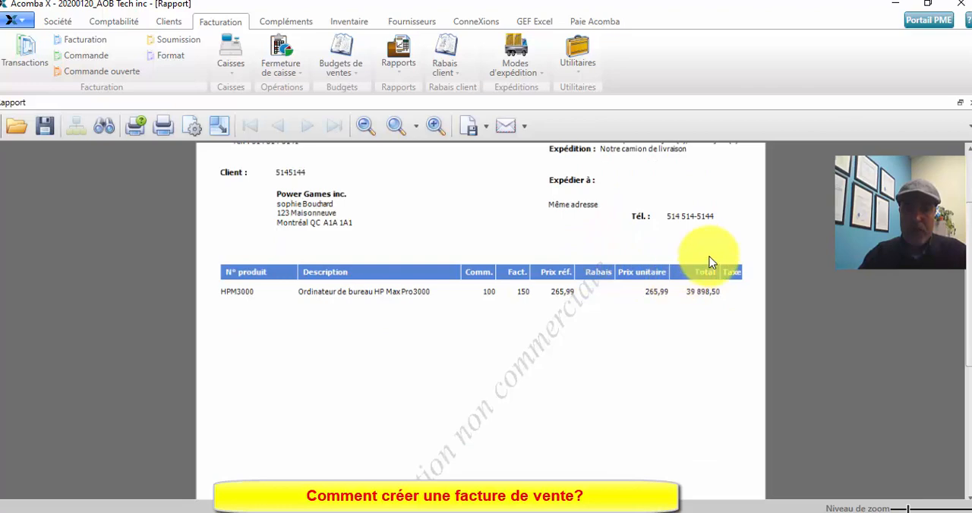
pyautogui.scroll(-5, 706, 259)
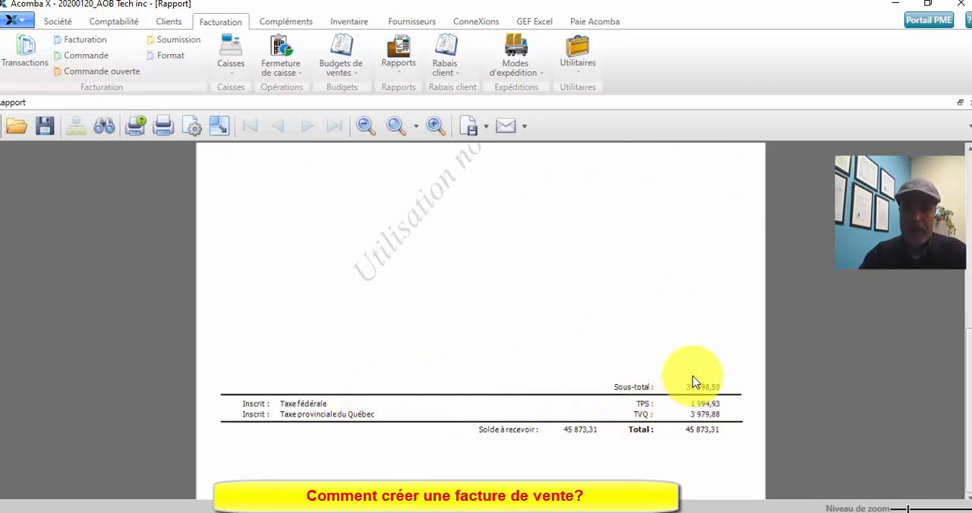
pyautogui.scroll(5, 691, 377)
# - Check the file formats offered for exporting and e-mailing the invoice, and close the preview
pyautogui.click(488, 127)
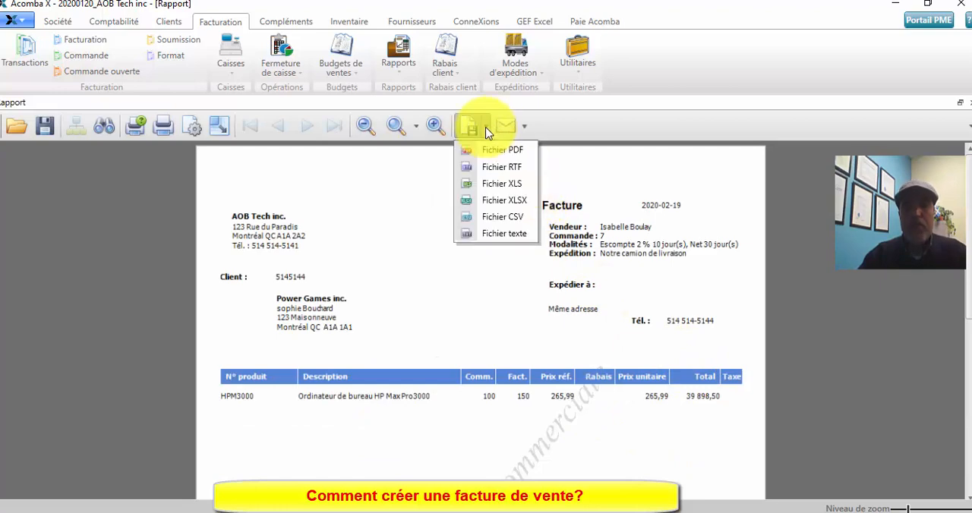
pyautogui.click(522, 126)
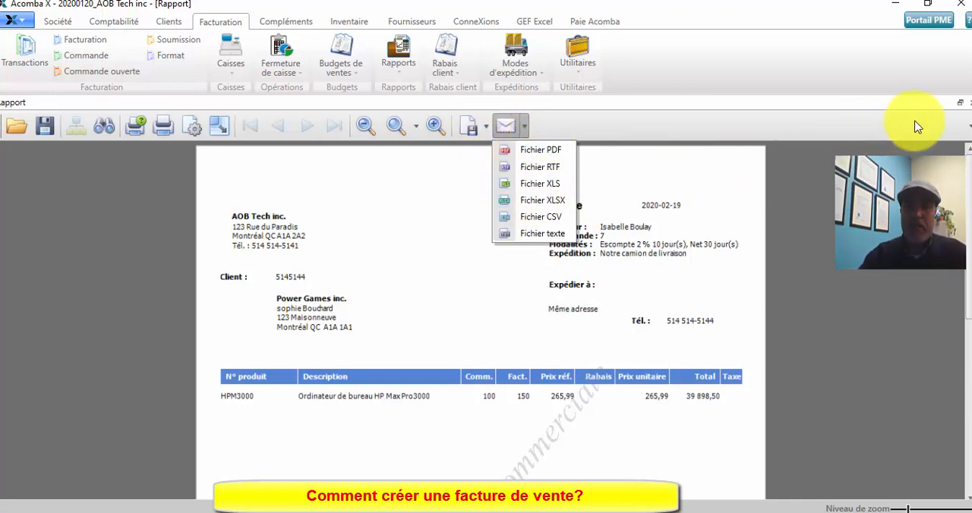
pyautogui.click(968, 102)
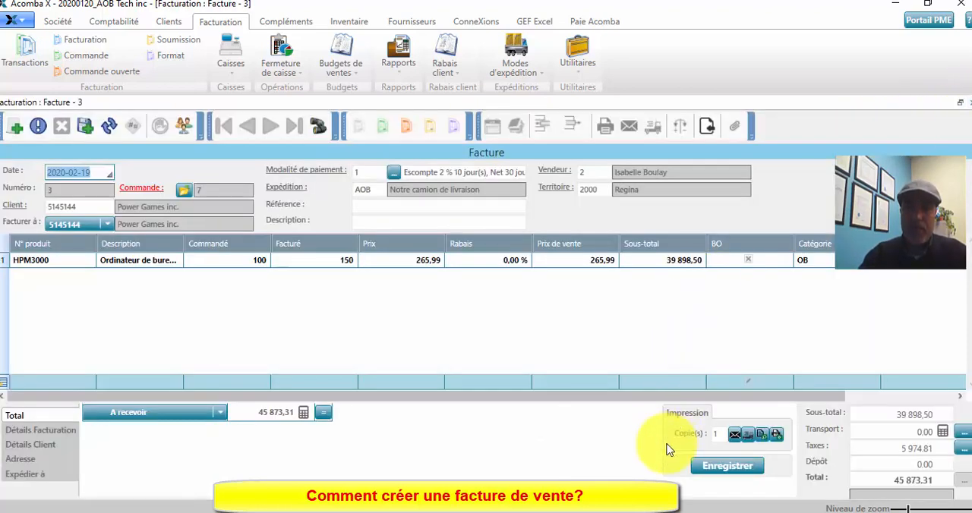
# - Save the invoice with its number of print copies cleared, and close the invoicing form
pyautogui.click(718, 434)
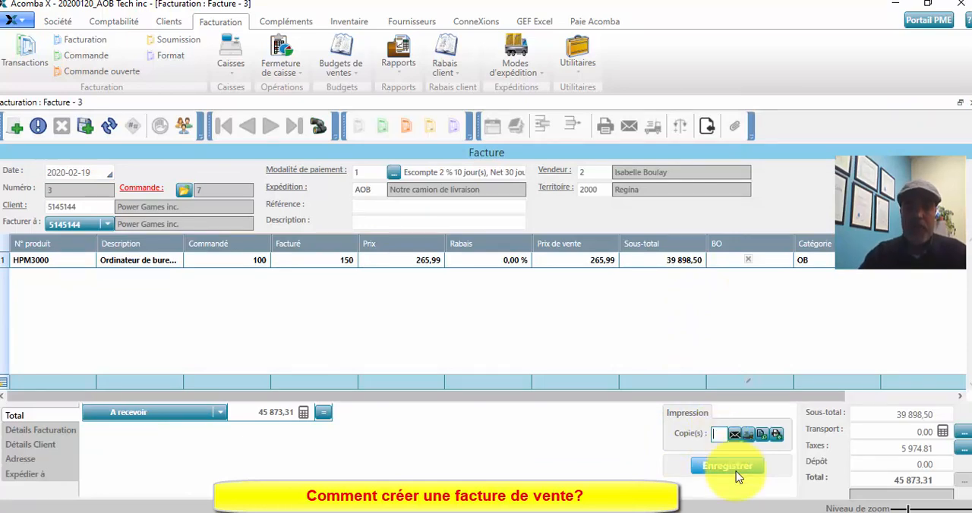
pyautogui.click(729, 467)
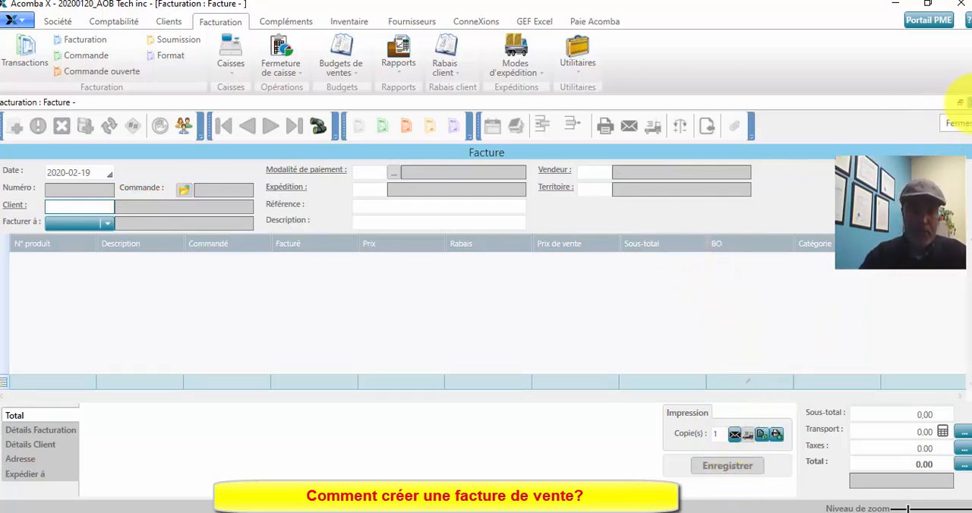
pyautogui.click(961, 101)
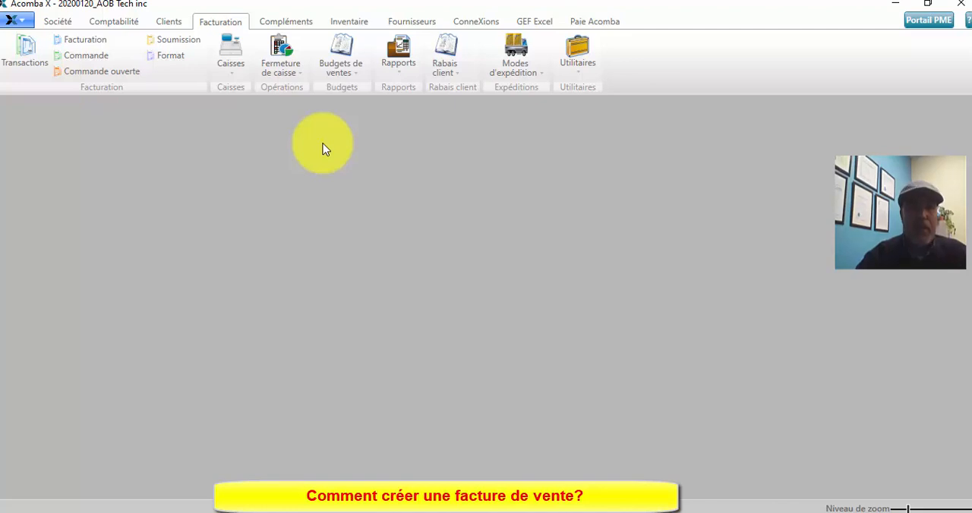
# - Display the customer management functions
pyautogui.click(169, 23)
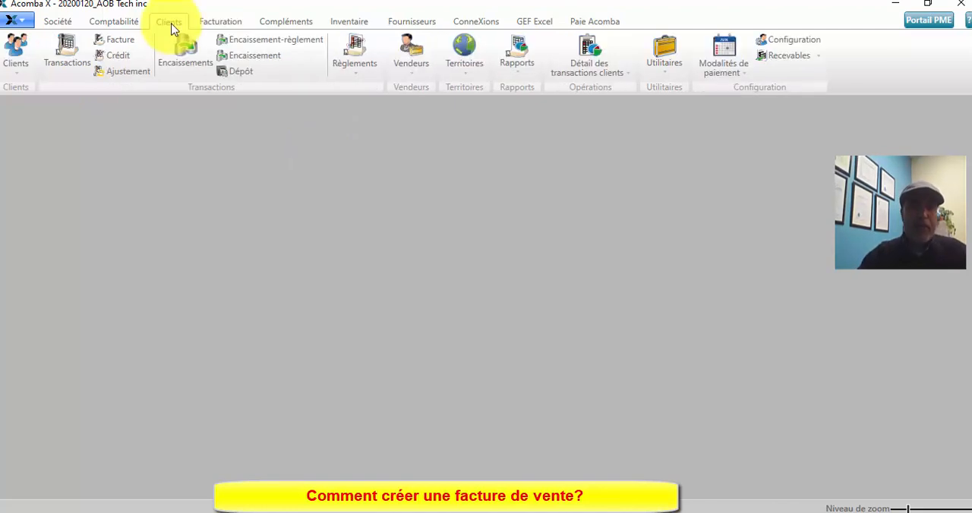